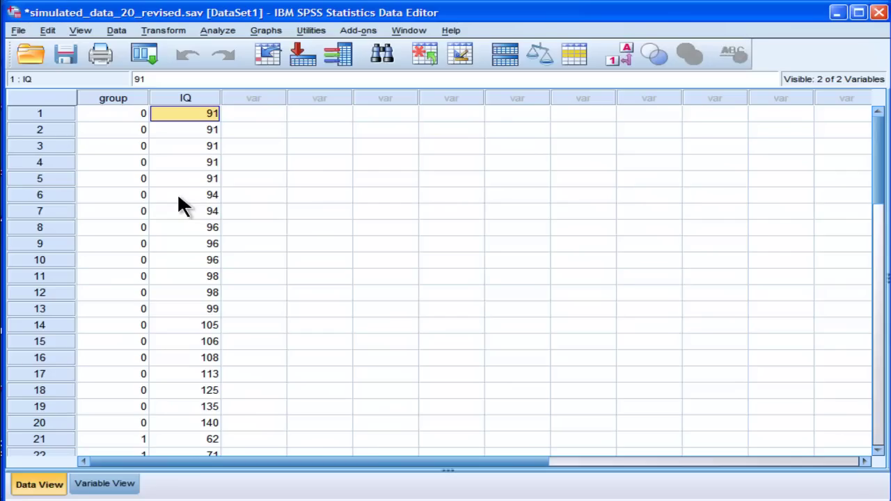
click(117, 31)
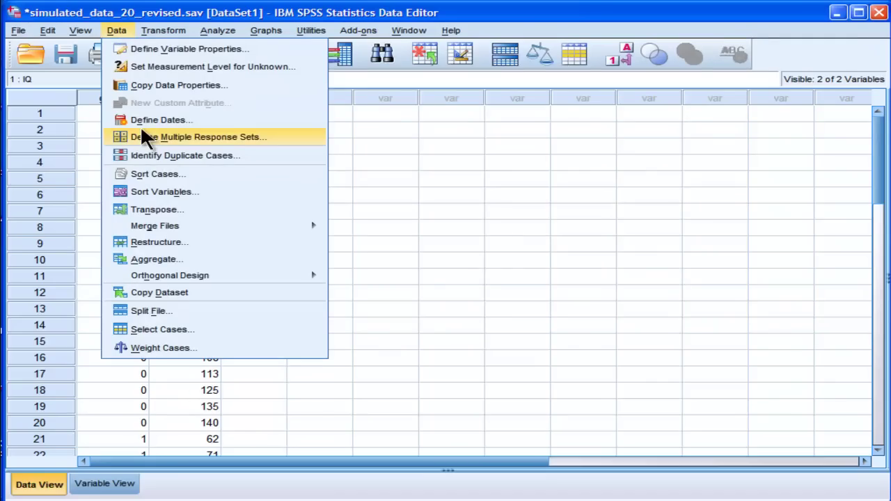
mouse_move(144, 32)
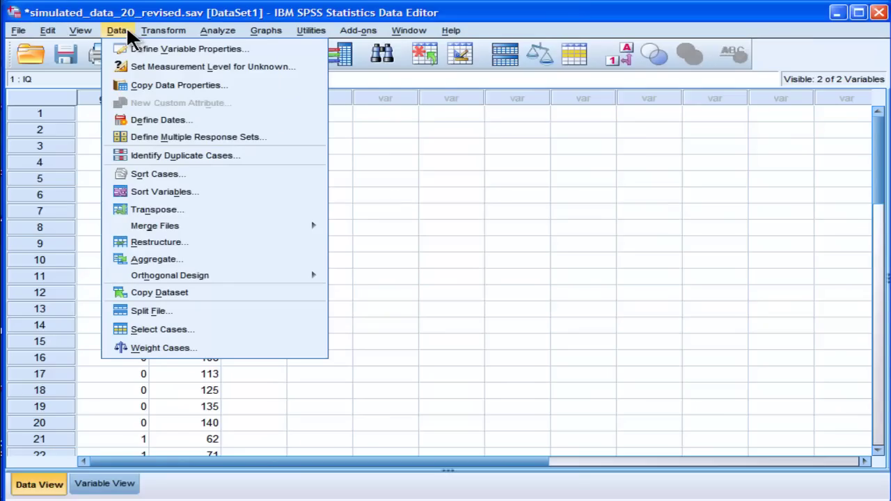
click(162, 261)
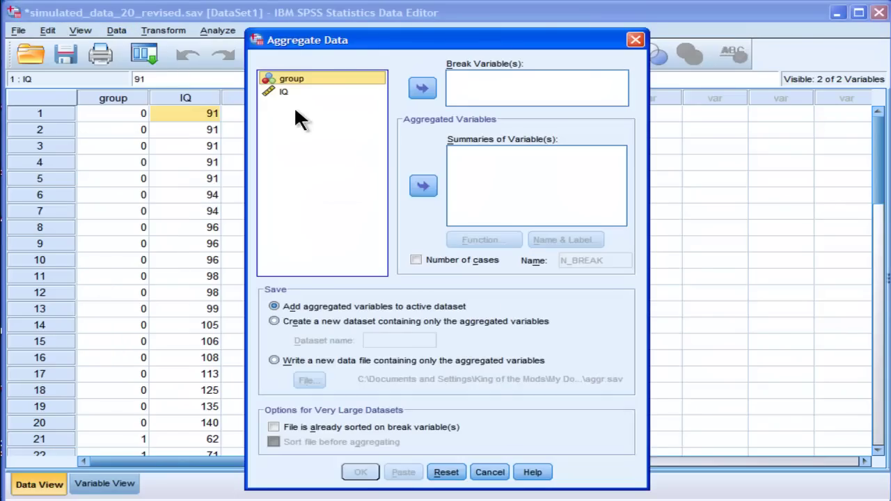
click(635, 39)
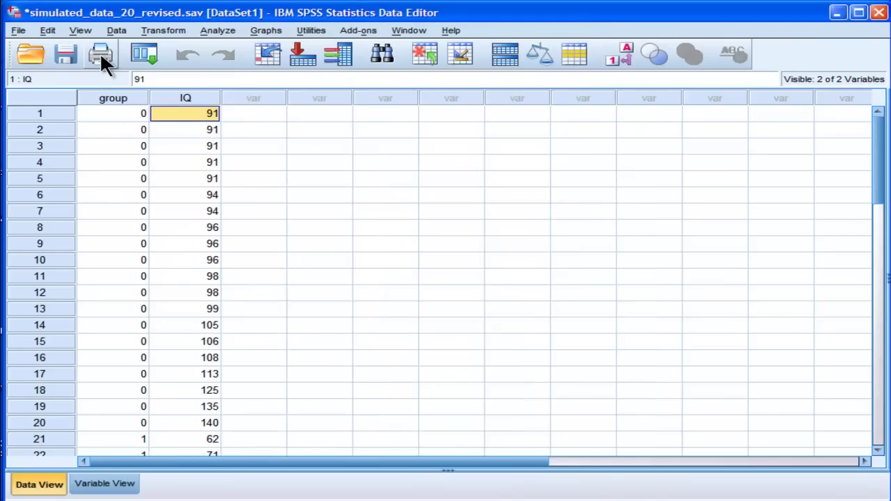
click(119, 32)
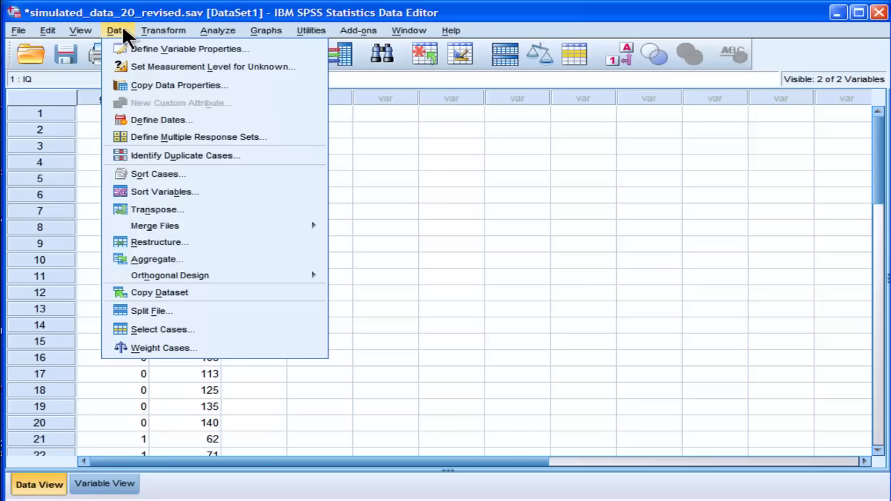
Split the file by group, with output organized by groups.
click(148, 312)
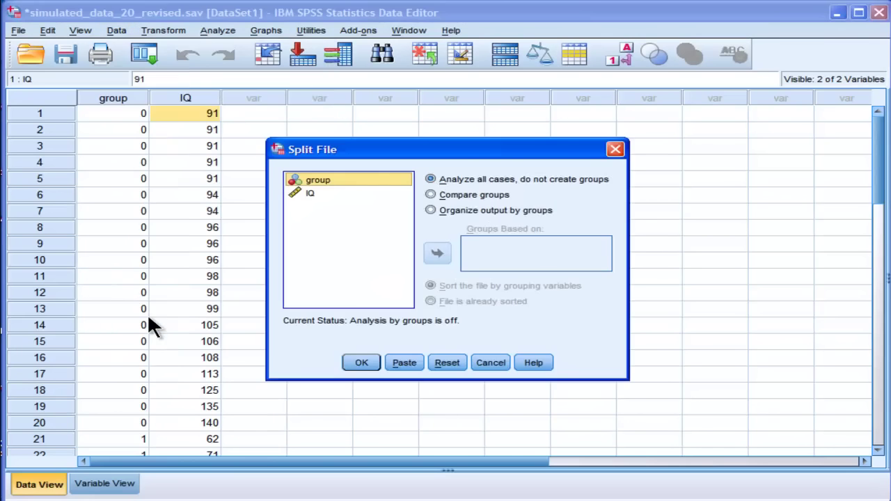
click(443, 210)
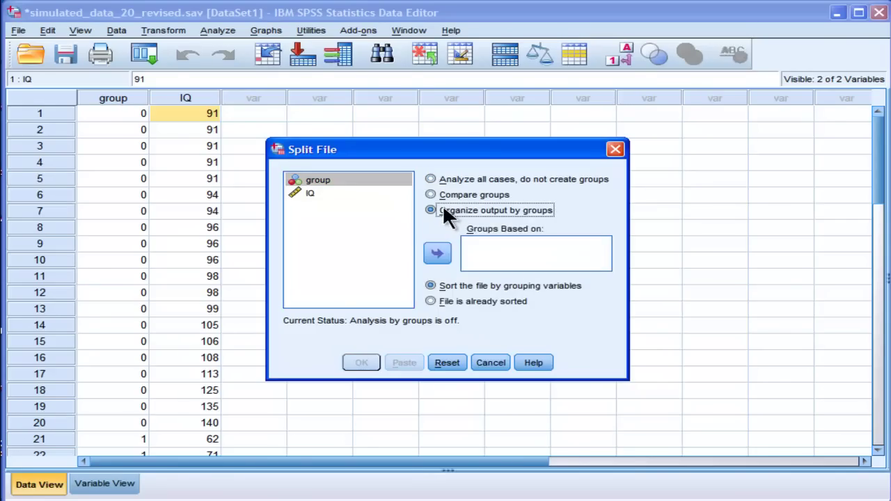
click(353, 180)
click(438, 254)
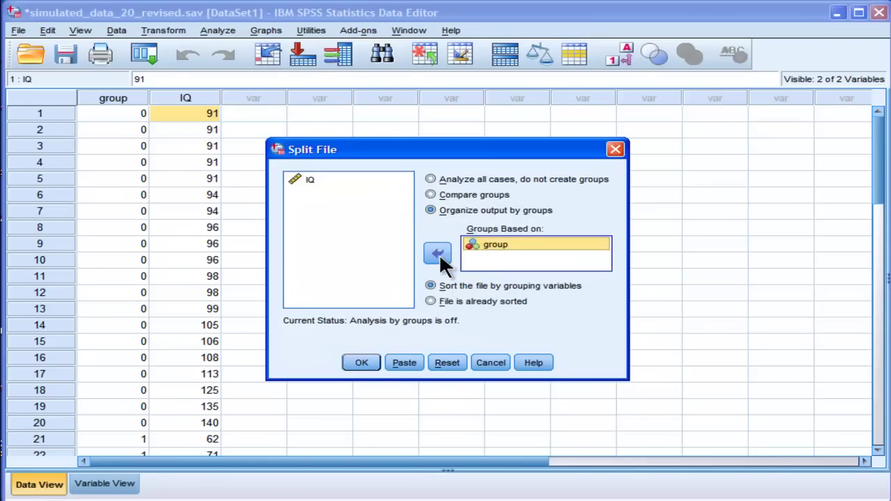
click(361, 363)
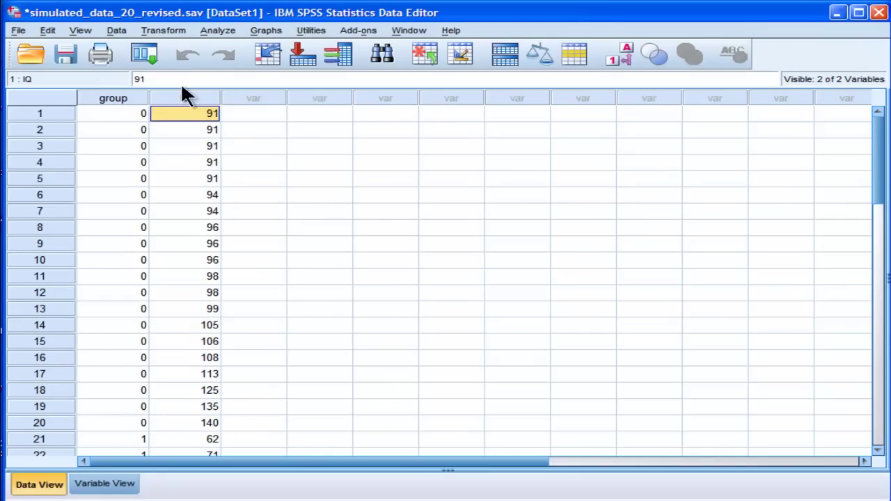
Start an Aggregate Data setup, then close it without applying.
click(164, 30)
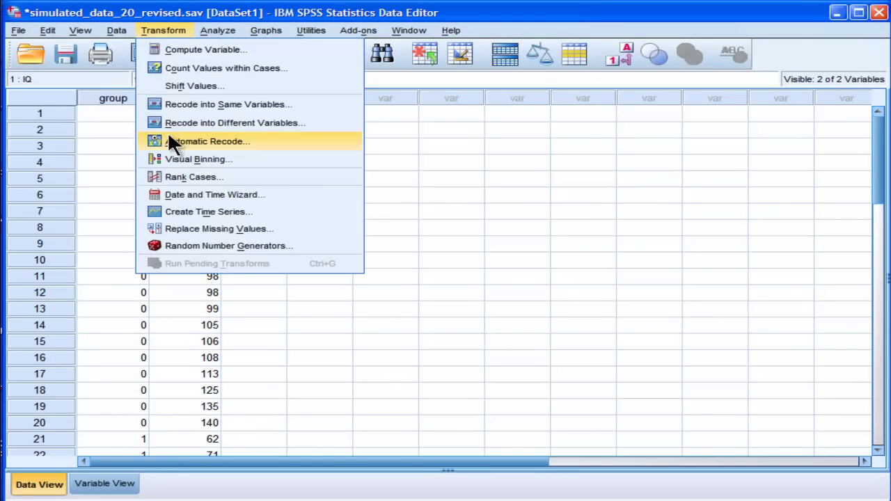
click(123, 32)
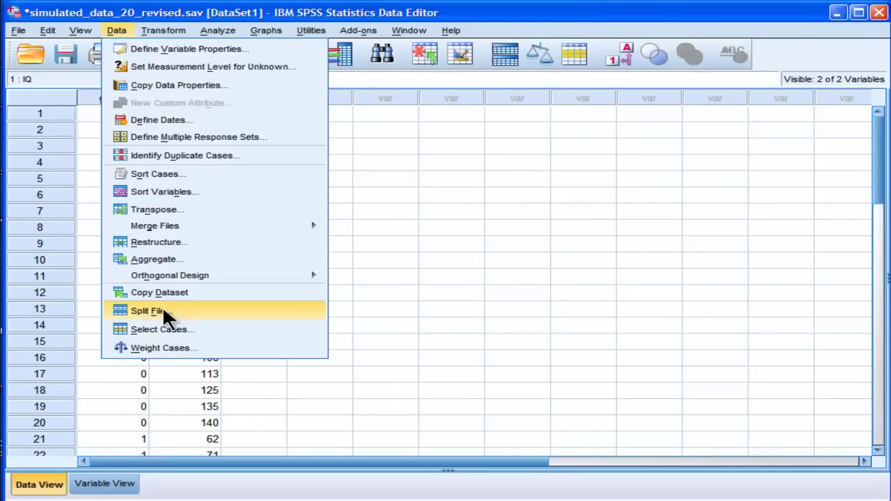
click(173, 257)
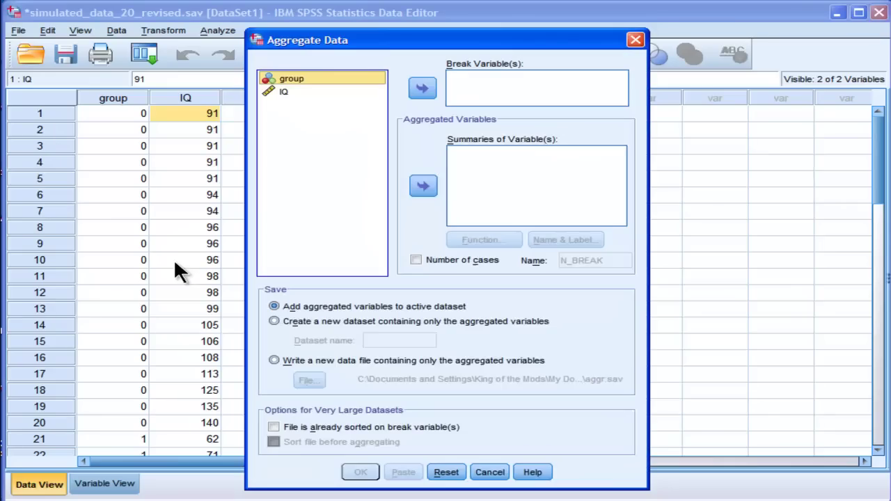
click(422, 184)
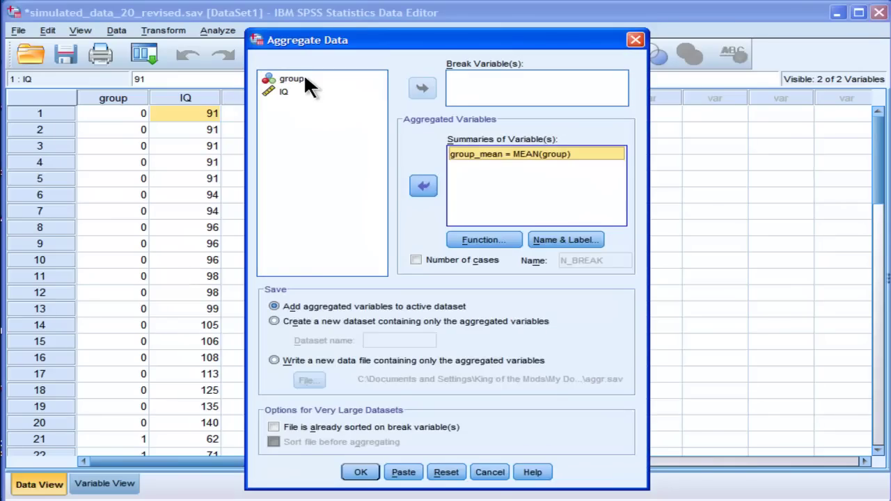
click(635, 40)
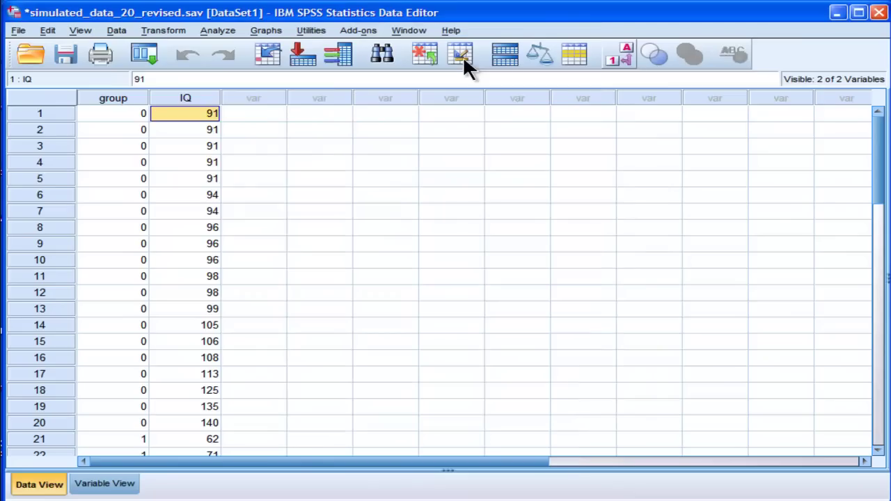
Set Split File back to Analyze all cases.
click(116, 32)
click(142, 310)
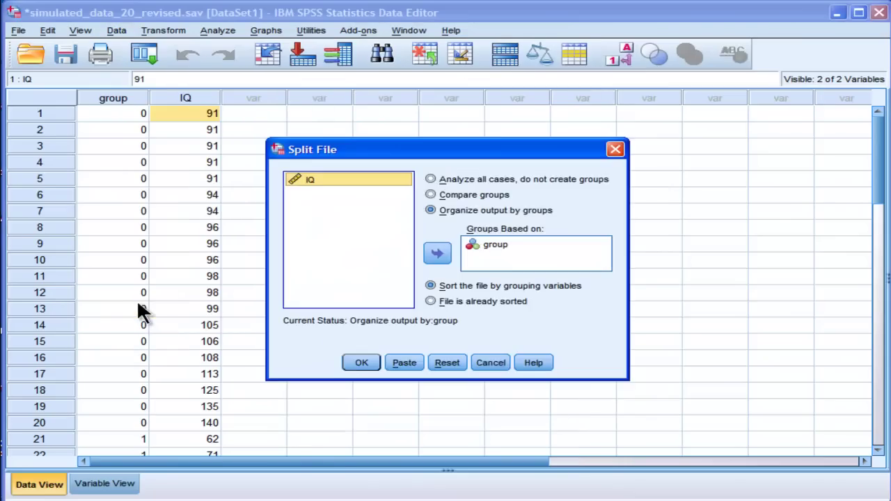
click(441, 179)
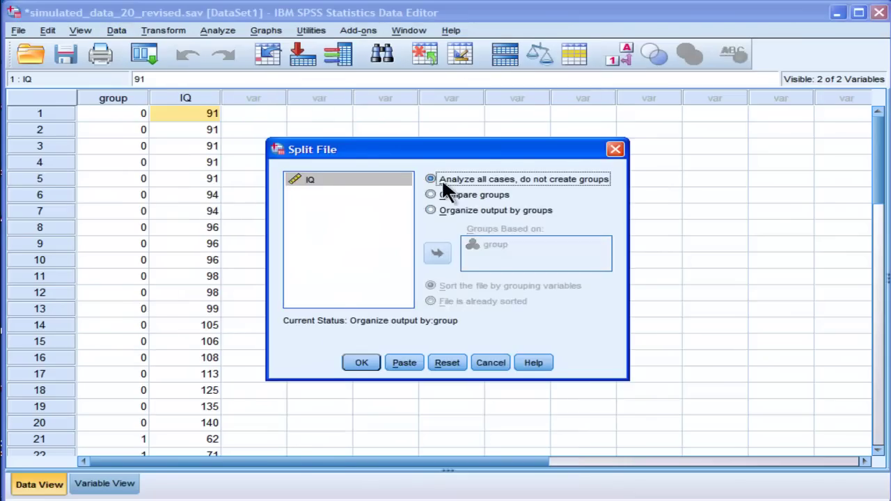
click(361, 362)
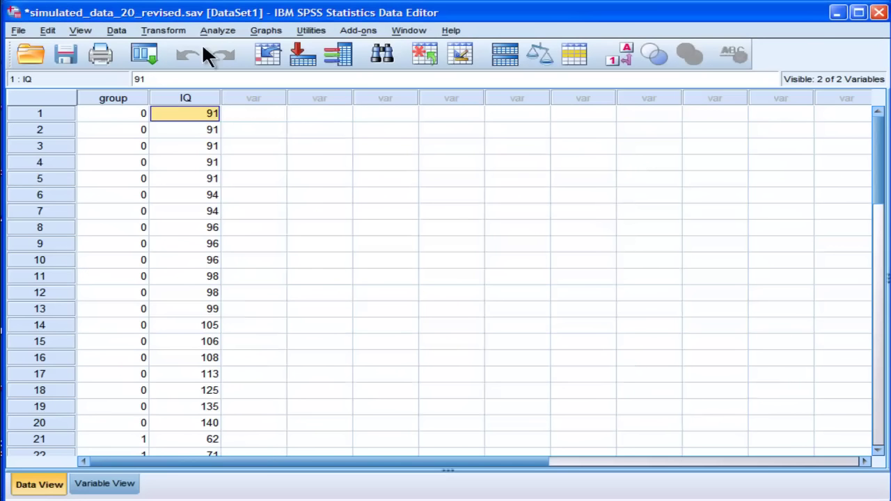
Aggregate MEAN(IQ) with group as the break variable, creating IQ_mean (102.90, 100.00).
click(217, 31)
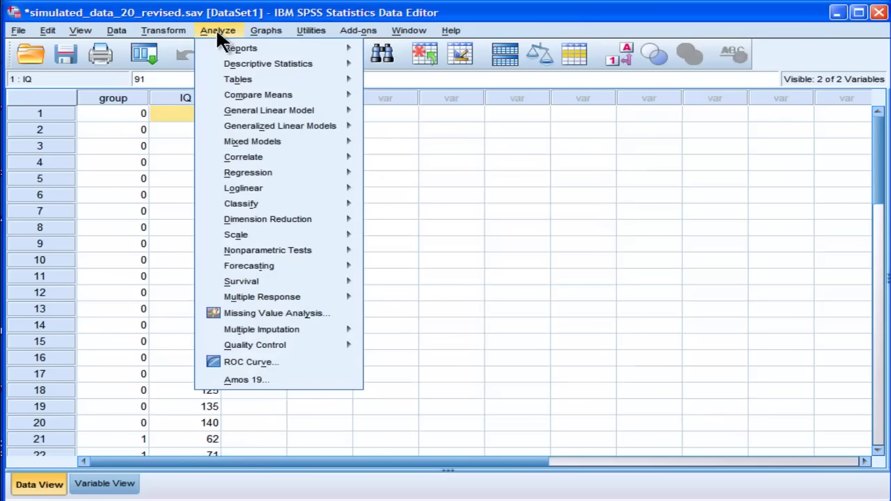
mouse_move(149, 26)
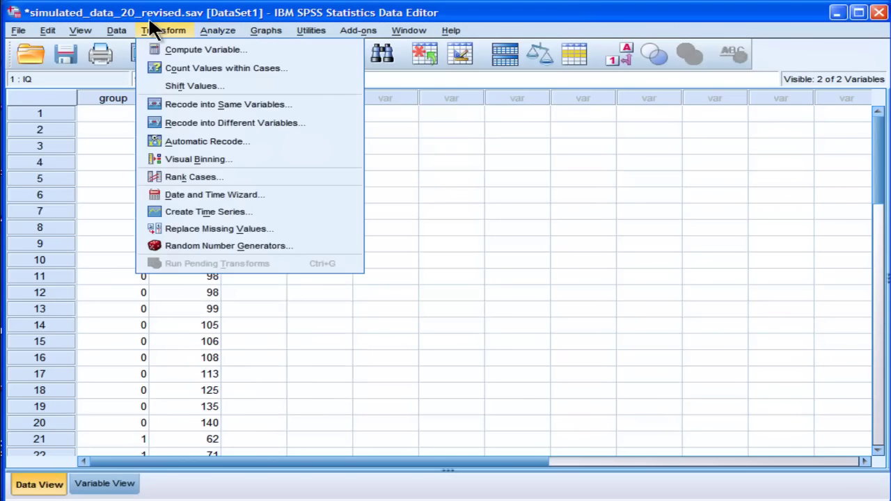
click(159, 257)
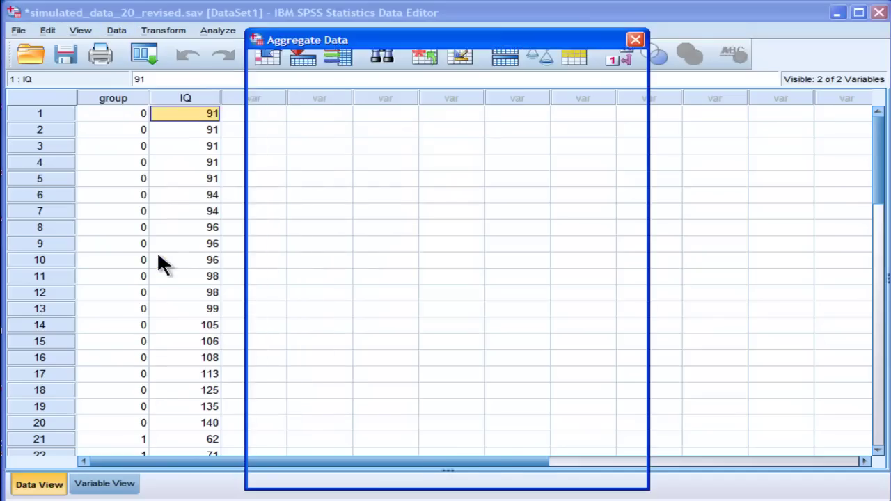
click(292, 93)
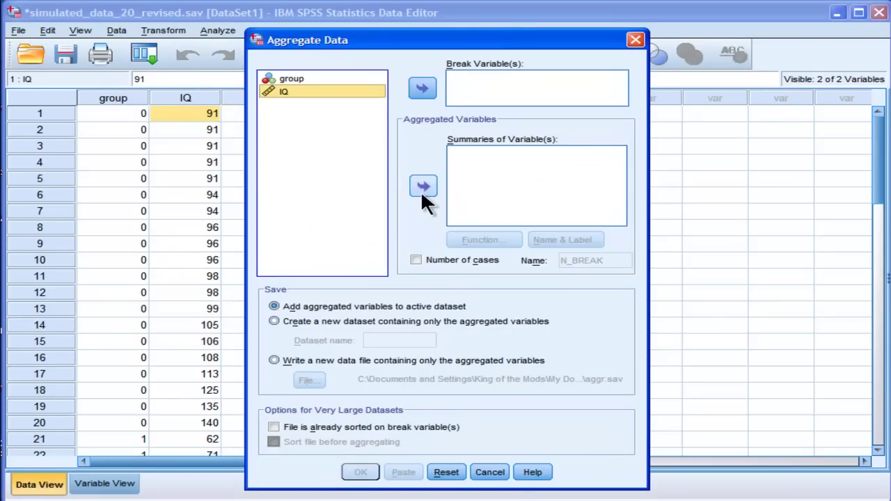
click(423, 186)
click(293, 80)
click(423, 88)
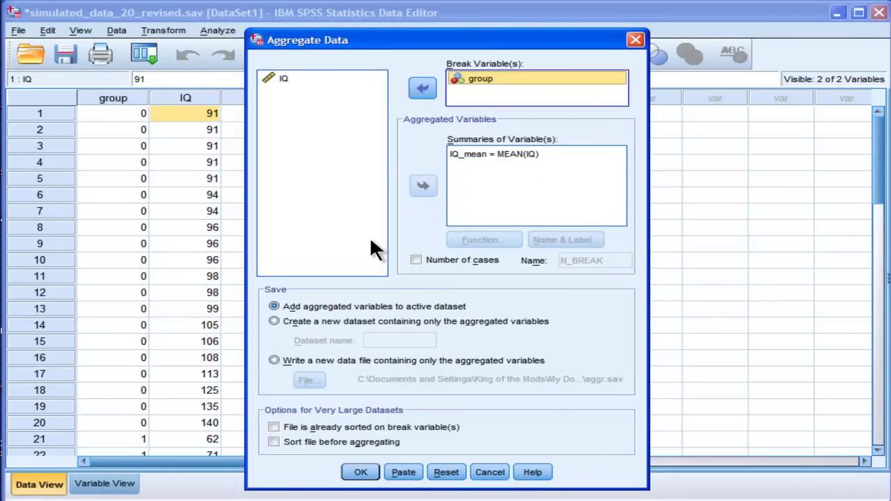
click(361, 473)
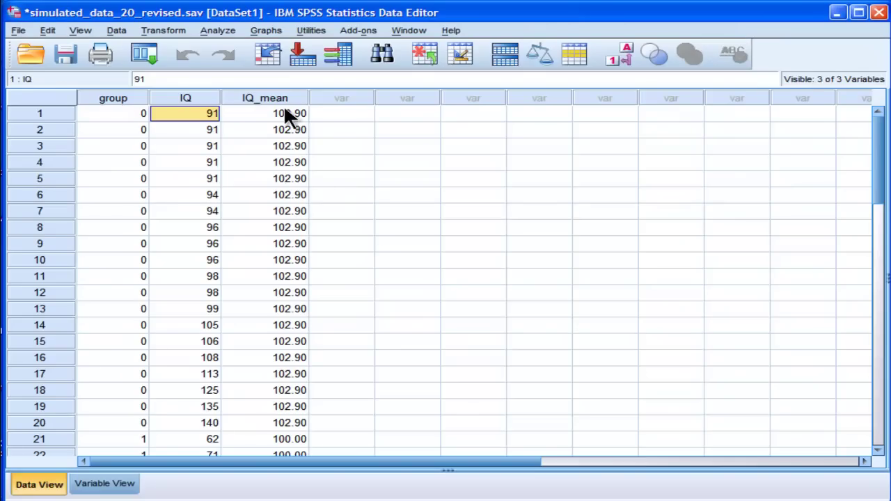
click(283, 107)
click(283, 97)
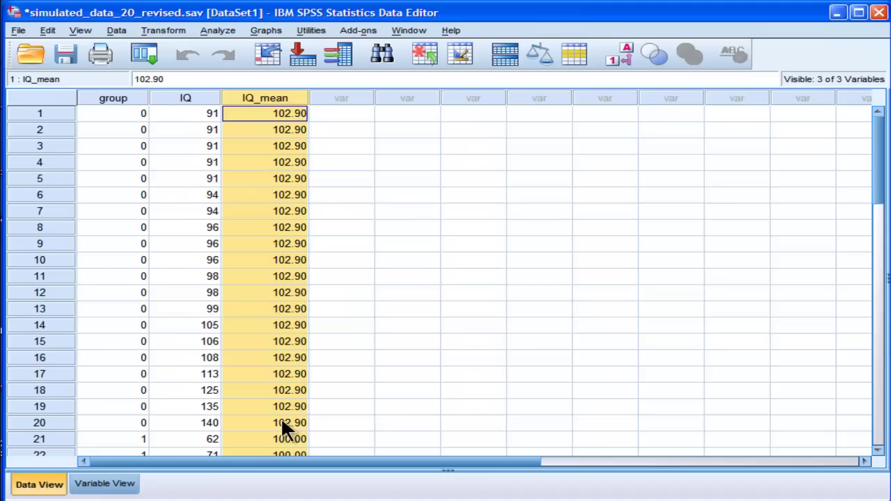
drag(273, 420, 280, 116)
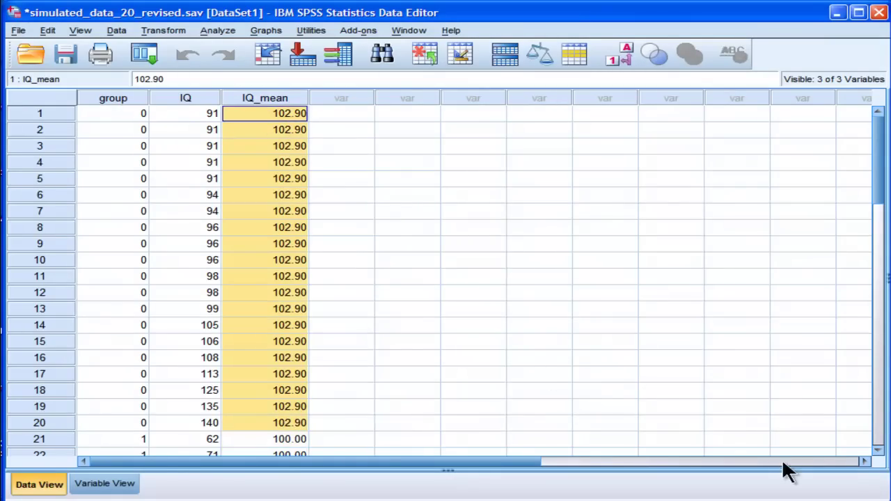
click(878, 451)
drag(879, 450, 879, 450)
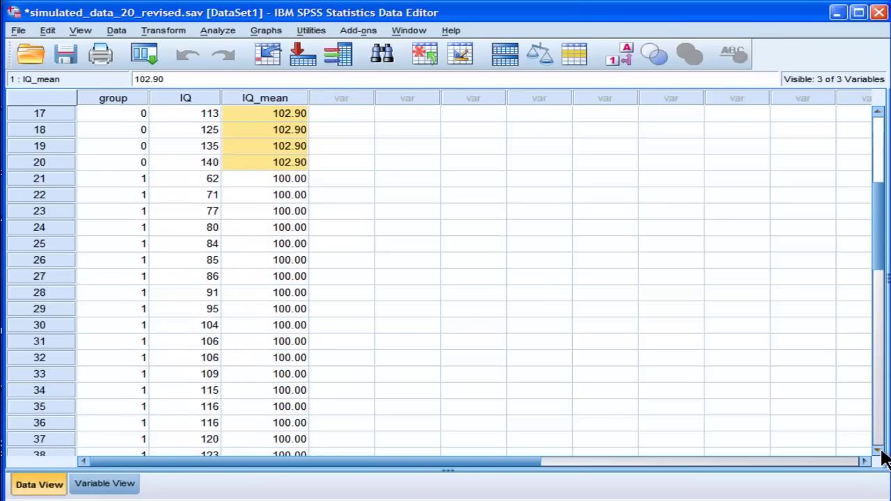
drag(277, 178, 277, 407)
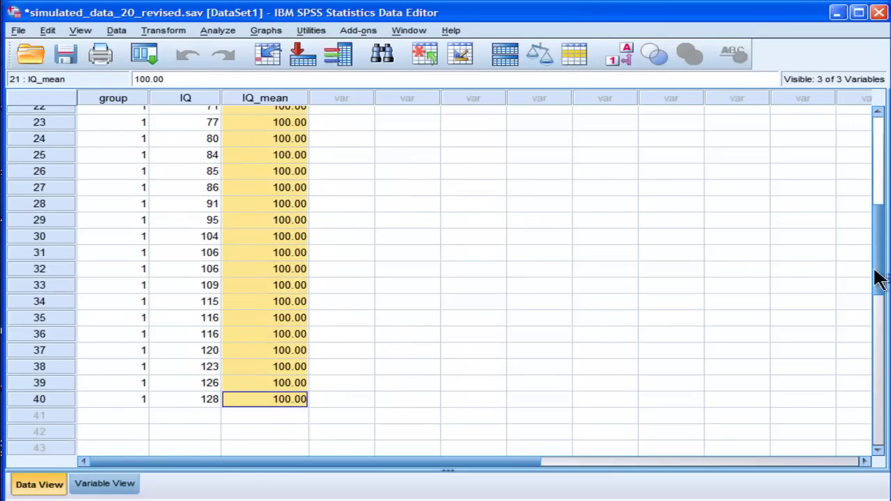
drag(876, 278, 882, 189)
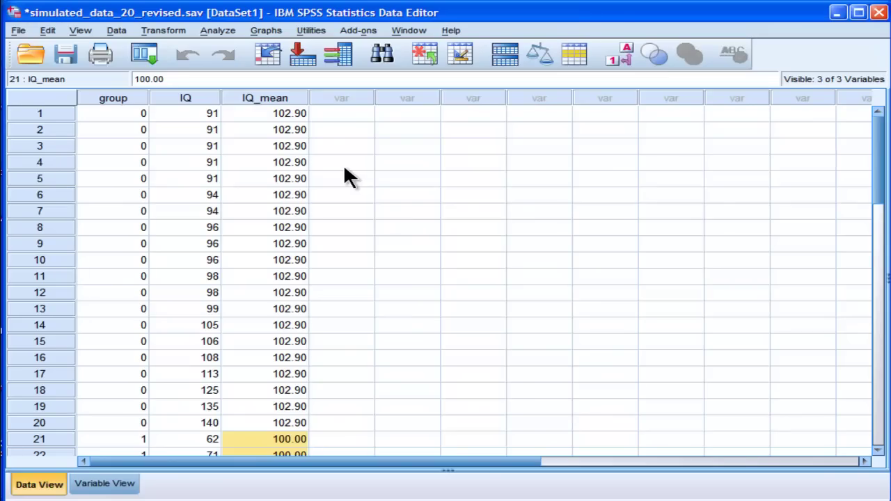
click(161, 28)
In Compute Variable, enter target iq_difference_mean with the expression IQ - IQ_mean.
click(161, 49)
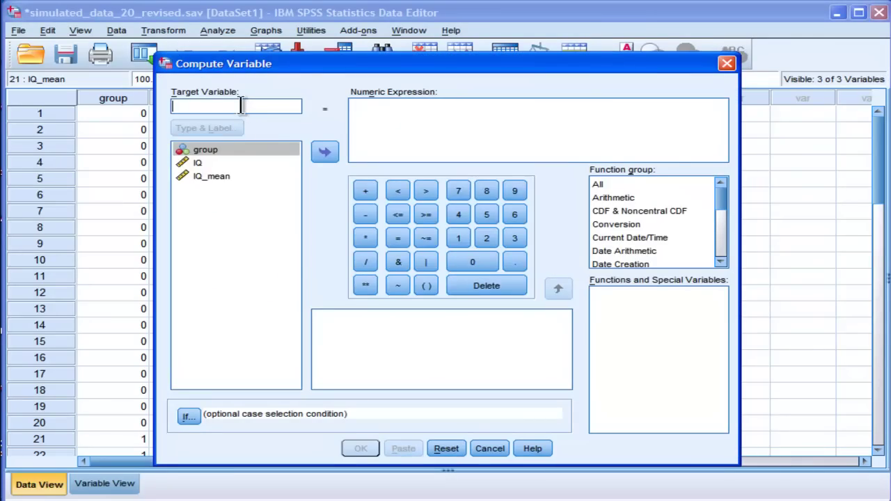
text(ia)
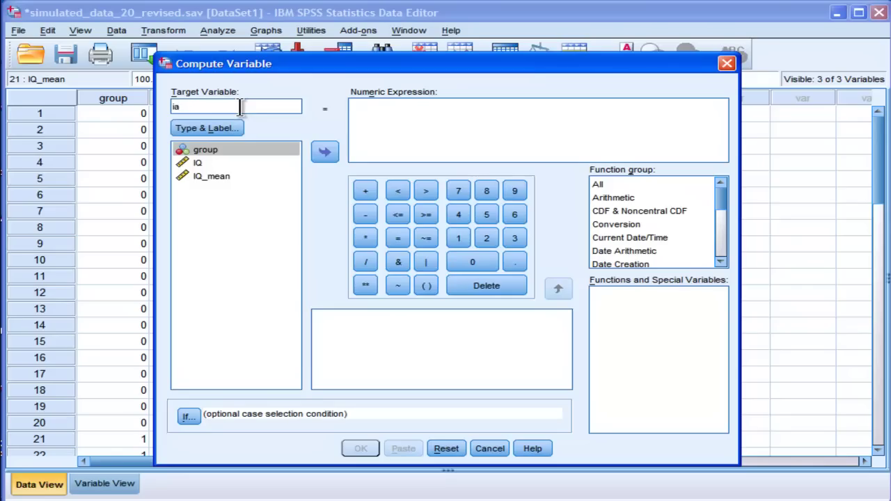
key(BackSpace)
key(BackSpace)
text(iq_difference_mean)
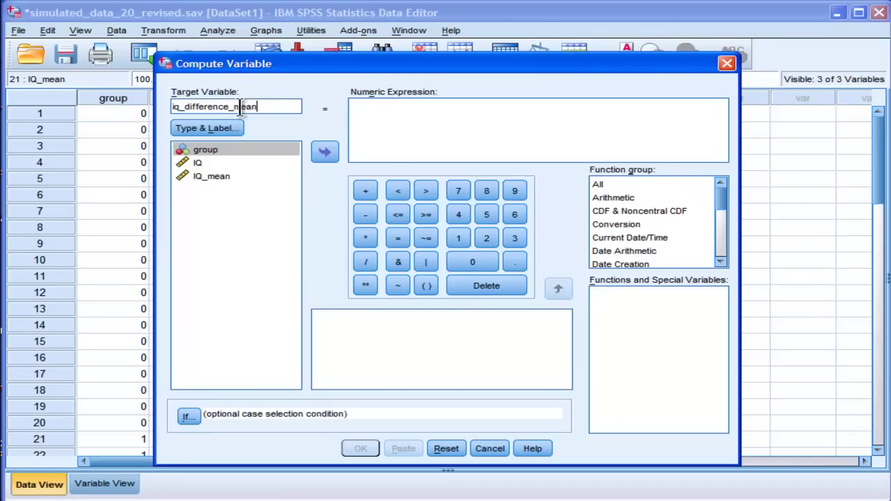
double_click(195, 162)
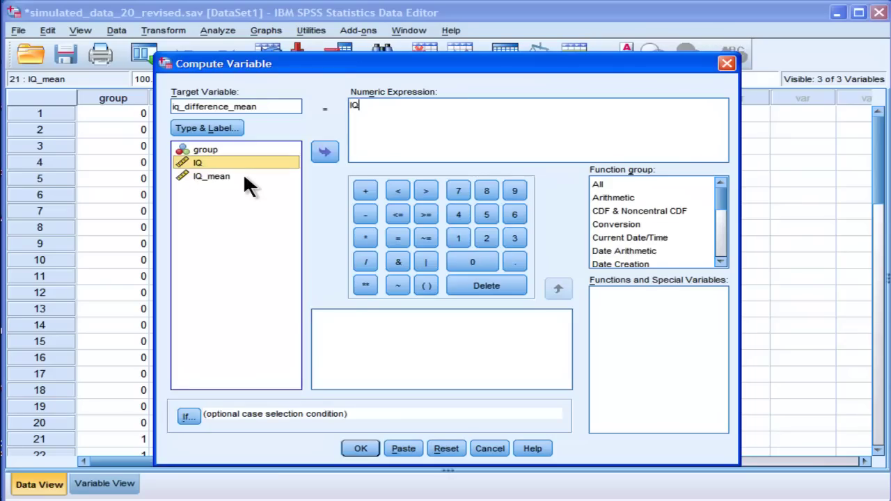
click(392, 129)
click(366, 214)
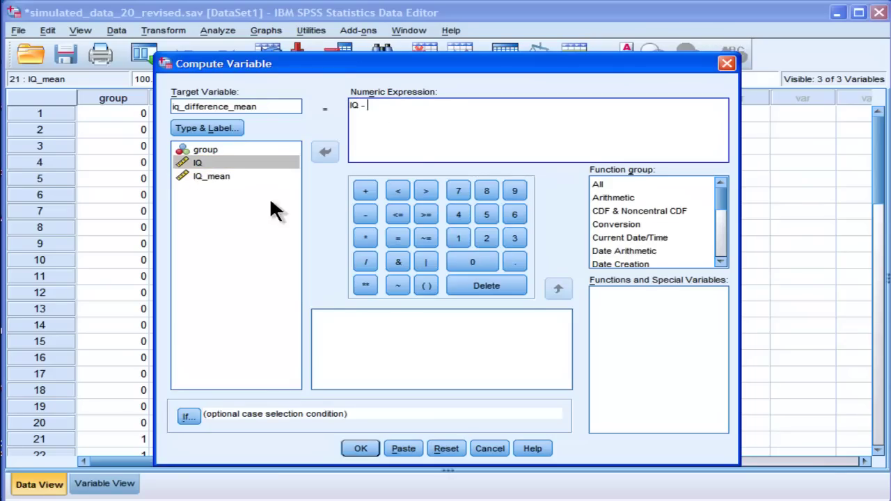
double_click(211, 177)
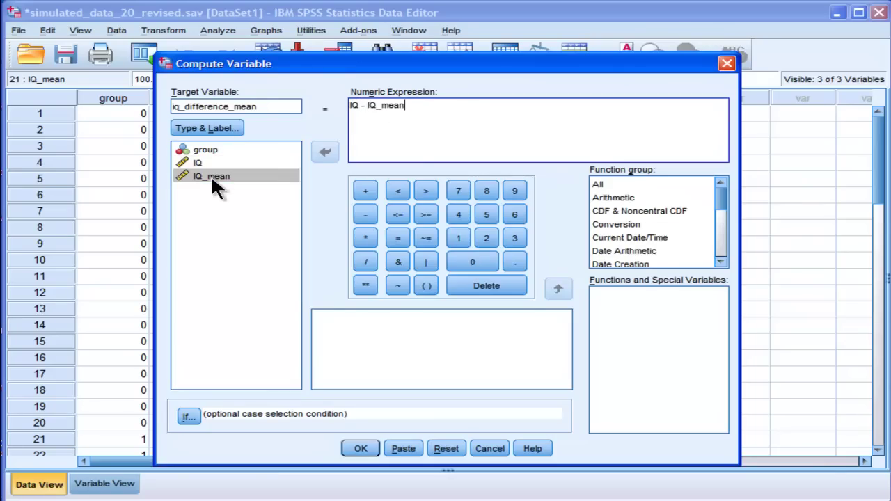
Compute iq_difference_mean and check row 1's IQ, IQ_mean and difference values.
click(357, 449)
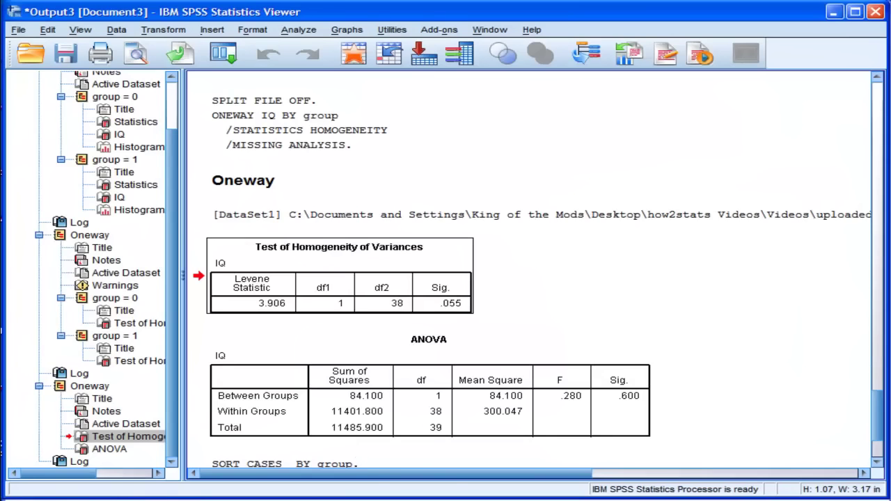
key(alt+Tab)
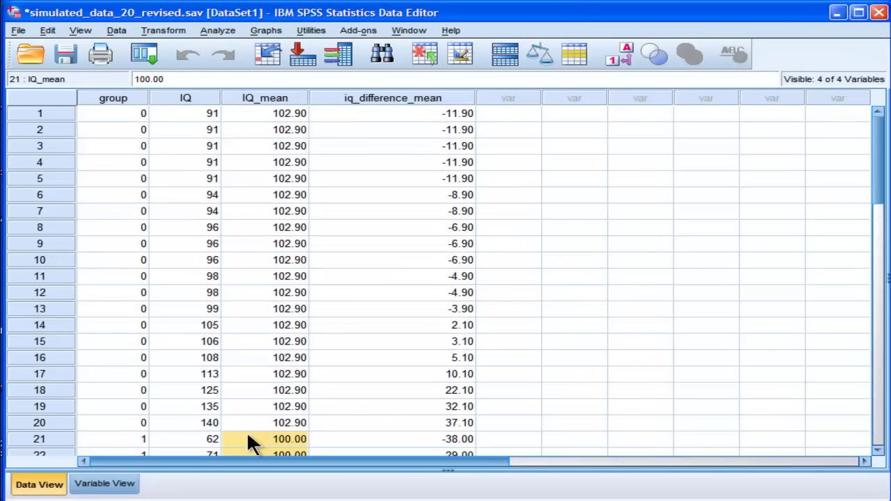
click(212, 113)
click(254, 116)
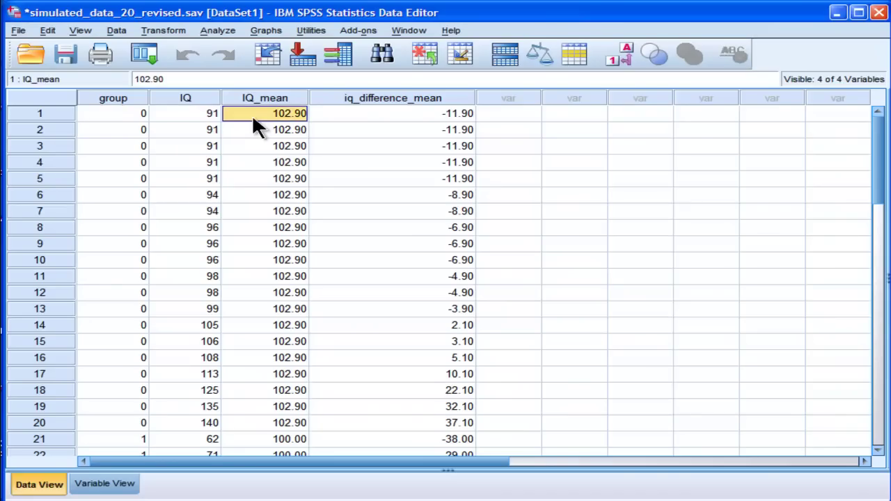
click(412, 115)
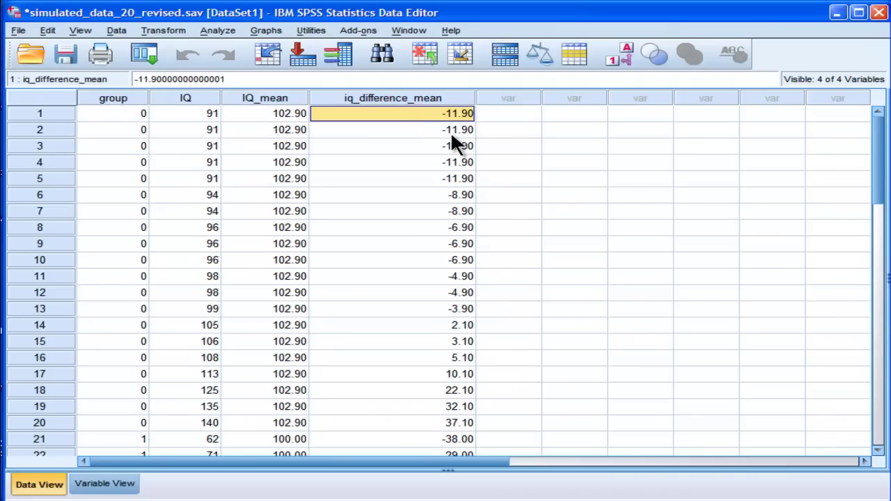
Browse down and up the difference and IQ_mean columns to verify the values.
key(Down)
key(Down)
key(Down)
key(Down)
key(Down)
key(Down)
key(Down)
key(Down)
key(Down)
key(Down)
key(Down)
key(Down)
key(Down)
key(Down)
key(Down)
key(Down)
key(Down)
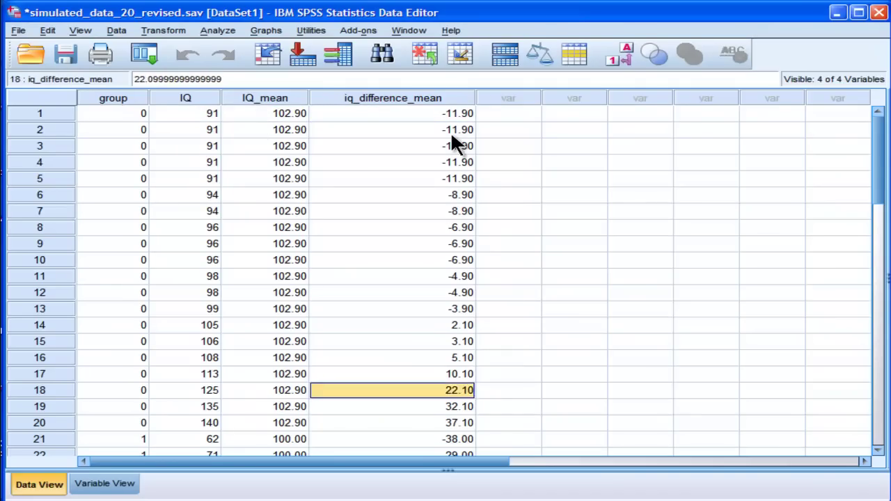
key(Down)
key(Down)
key(Down)
key(Down)
key(Down)
key(Down)
key(Down)
key(Down)
key(Down)
key(Down)
key(Down)
key(Down)
key(Down)
key(Down)
key(Down)
key(Down)
key(Down)
key(Down)
key(Down)
key(Down)
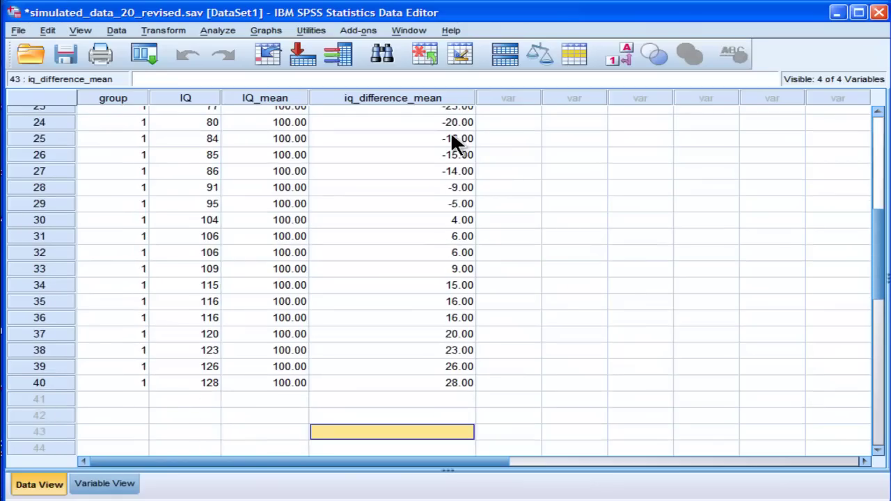
key(Up)
key(Up)
key(Up)
key(Up)
key(Up)
key(Up)
key(Up)
key(Up)
key(Up)
key(Up)
key(Up)
key(Up)
key(Up)
key(Up)
key(Up)
key(Up)
key(Up)
key(Up)
key(Up)
key(Up)
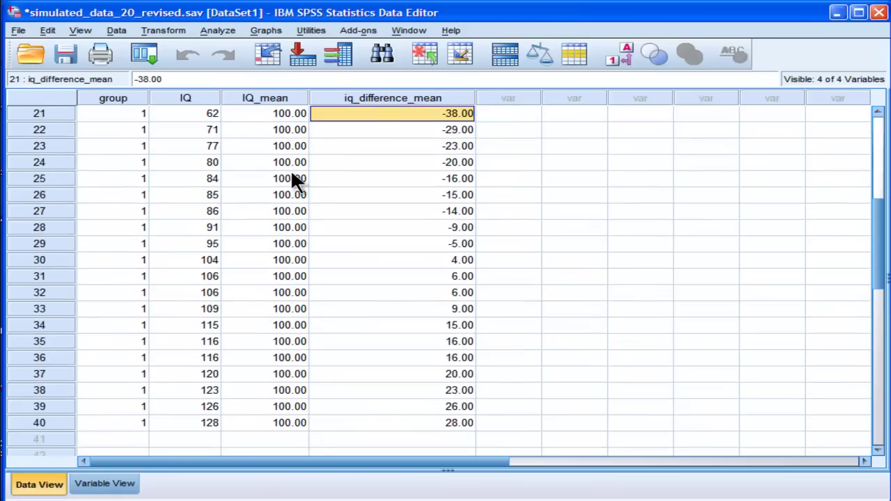
click(289, 177)
key(Up)
key(Up)
key(Up)
key(Up)
key(Up)
key(Up)
key(Up)
key(Up)
key(Up)
key(Up)
key(Up)
key(Up)
key(Up)
key(Up)
key(Up)
key(Up)
key(Up)
key(Up)
key(Up)
key(Up)
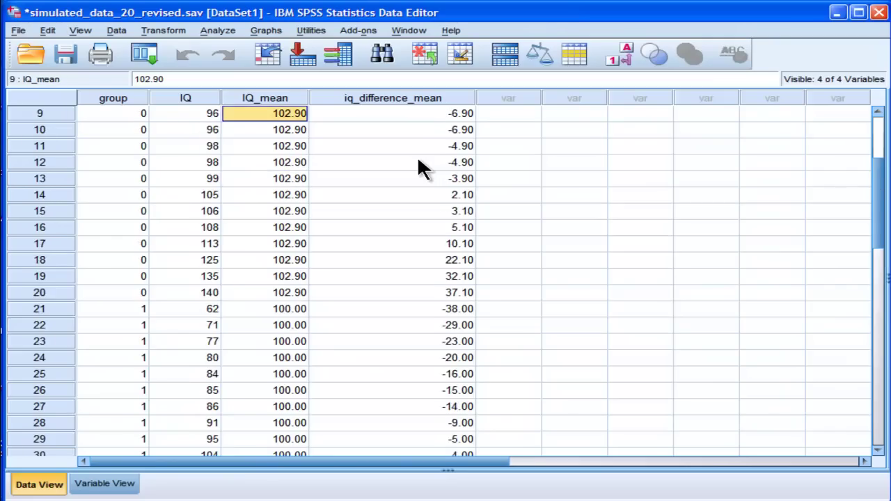
key(Up)
key(Up)
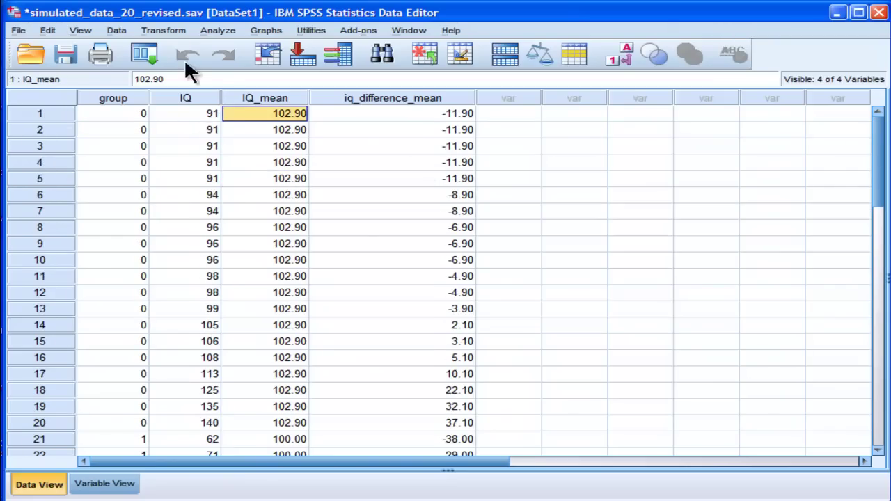
click(164, 28)
Recompute iq_difference_mean as ABS(iq_difference_mean), overwriting the existing variable.
click(167, 50)
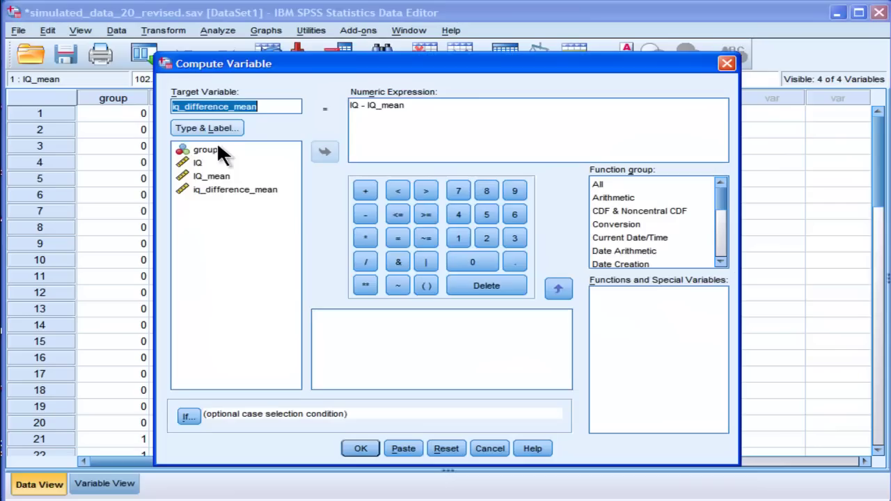
key(Tab)
key(Tab)
key(Tab)
key(Delete)
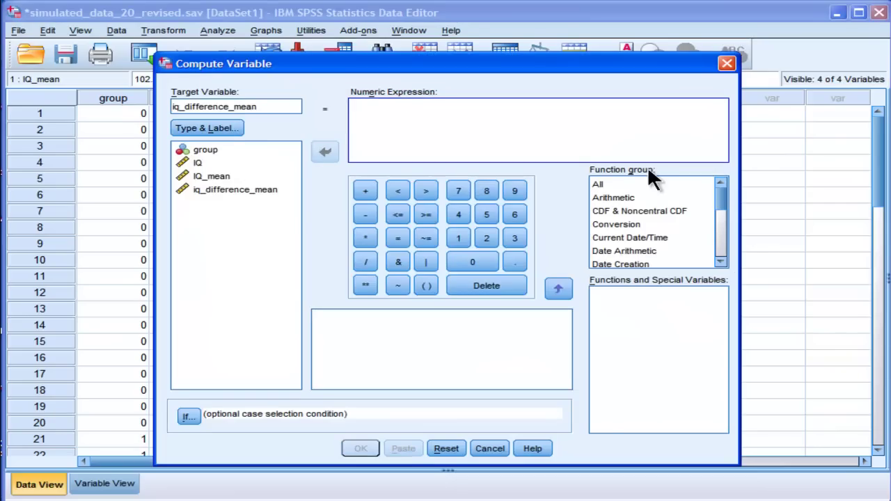
click(602, 183)
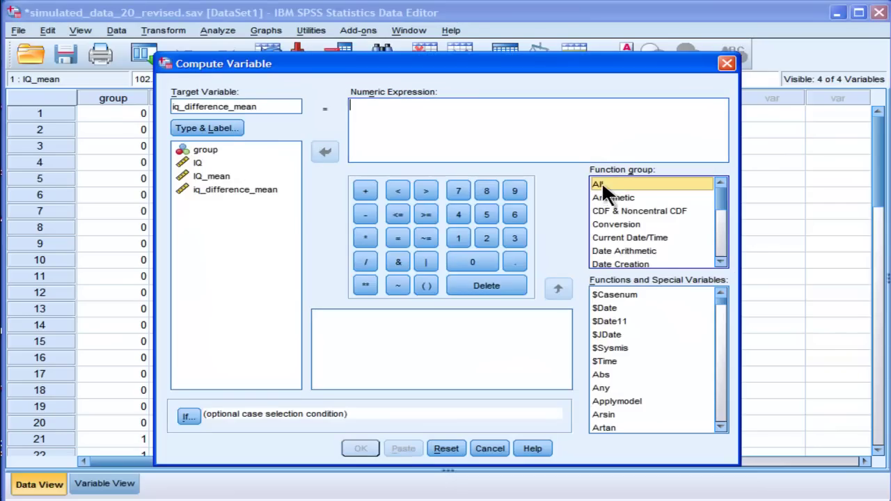
double_click(608, 376)
double_click(235, 190)
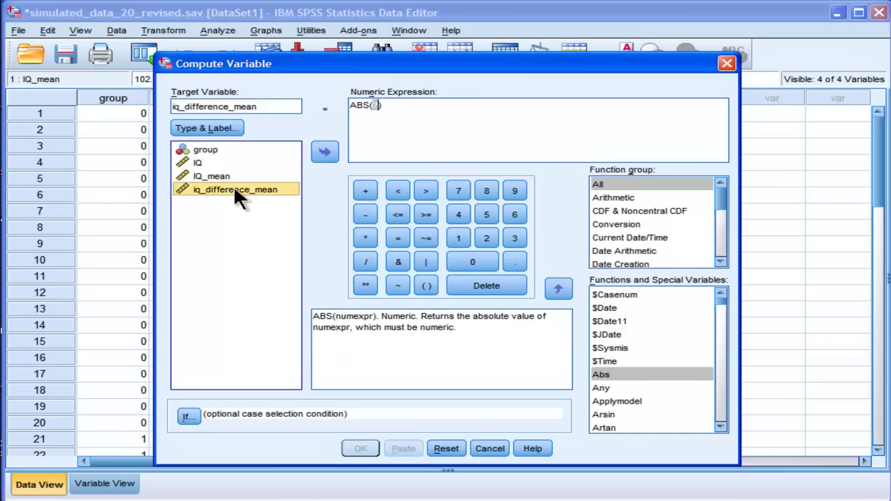
click(358, 448)
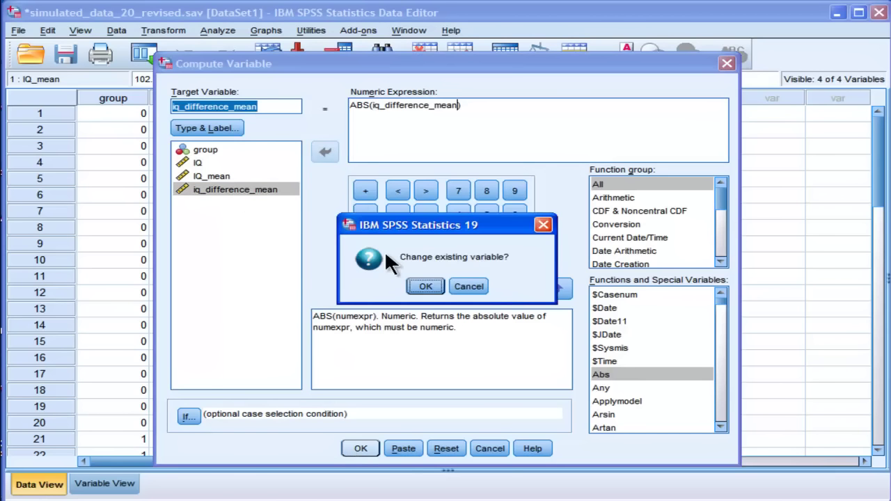
click(427, 287)
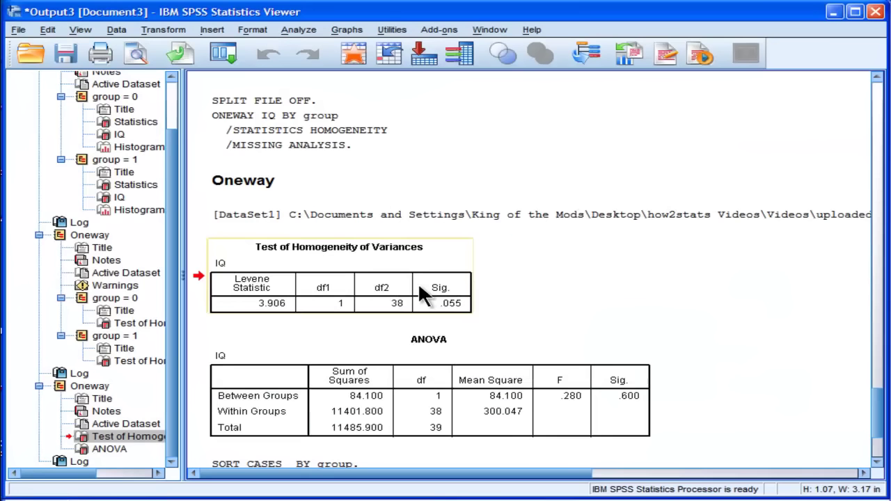
key(alt+Tab)
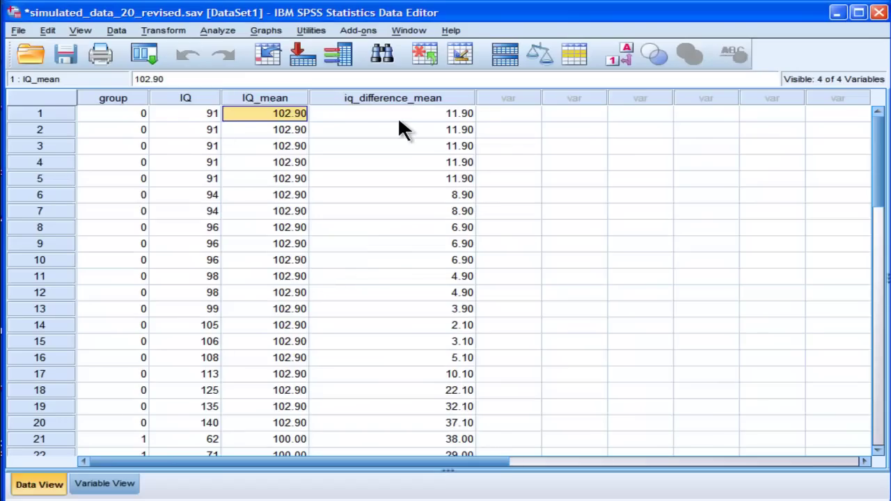
click(401, 115)
key(Left)
key(Left)
key(Left)
key(Right)
key(Right)
key(Right)
key(Right)
key(Right)
key(Right)
key(Down)
key(Down)
key(Down)
key(Down)
key(Down)
key(Down)
key(Down)
key(Down)
key(Down)
key(Down)
key(Down)
key(Down)
key(Down)
key(Down)
key(Down)
key(Down)
key(Down)
key(Down)
key(Down)
key(Down)
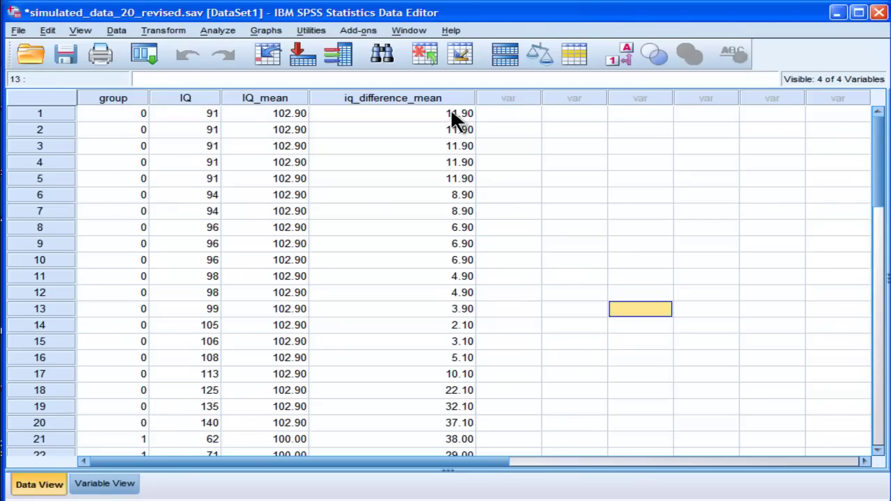
key(Left)
key(Down)
key(Down)
key(Down)
key(Down)
key(Down)
key(Down)
key(Home)
key(Right)
key(Right)
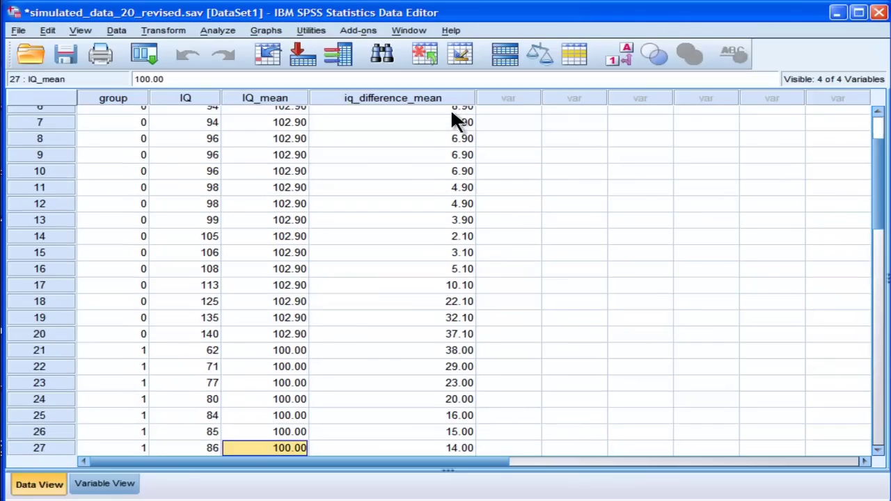
key(Up)
click(209, 30)
mouse_move(293, 126)
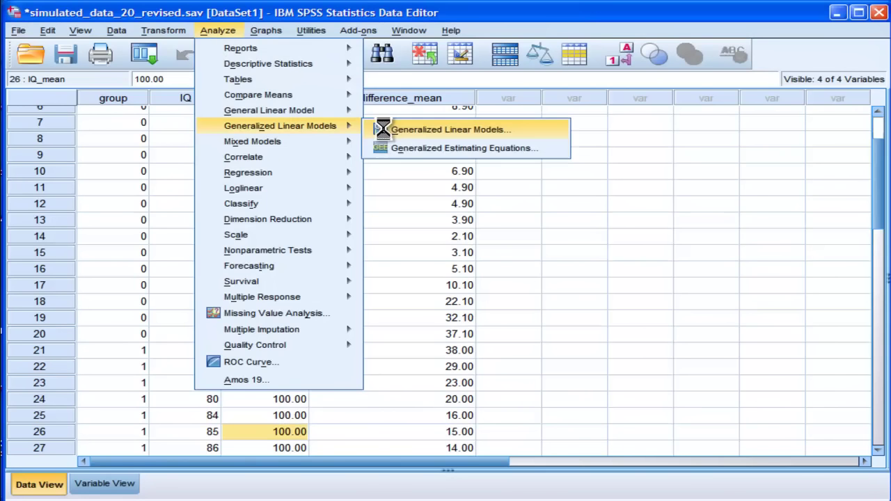
click(382, 129)
click(740, 40)
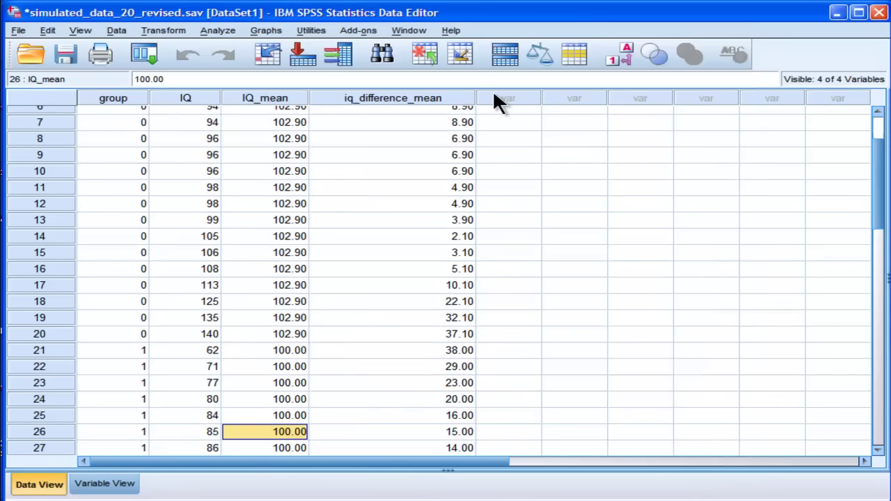
click(411, 99)
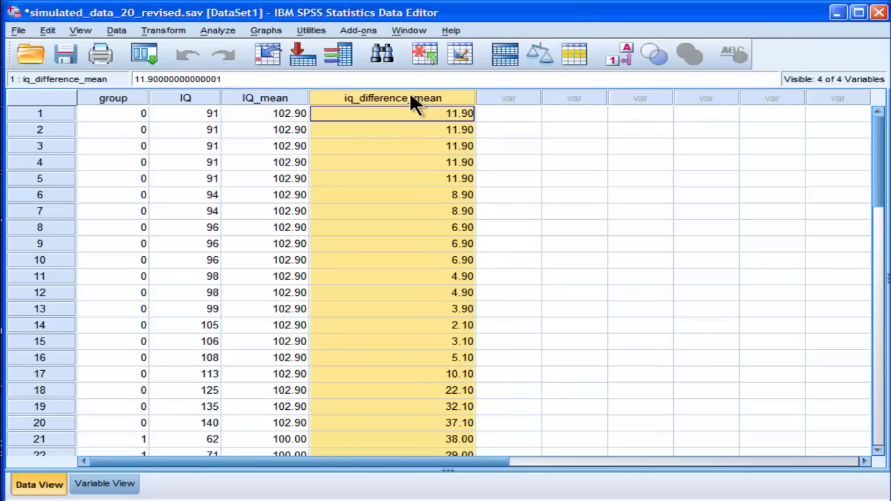
Set up a One-Way ANOVA with iq_difference_mean replacing IQ as the dependent variable.
click(212, 30)
mouse_move(279, 94)
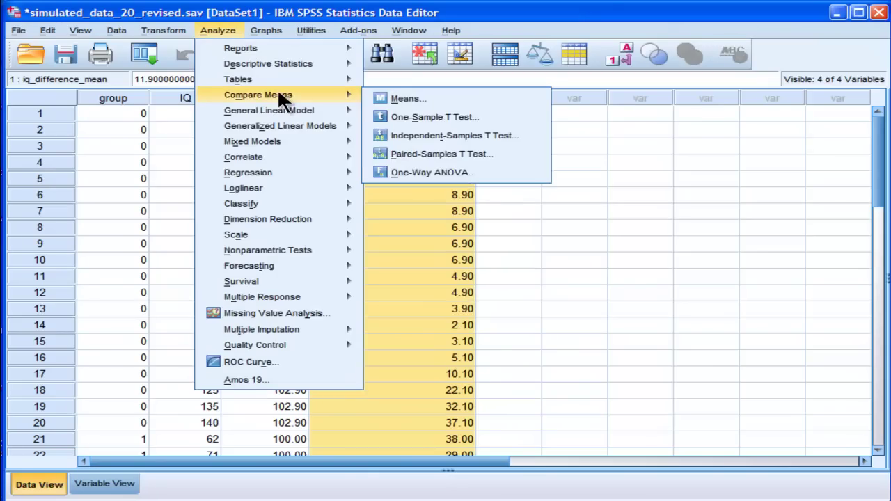
click(408, 173)
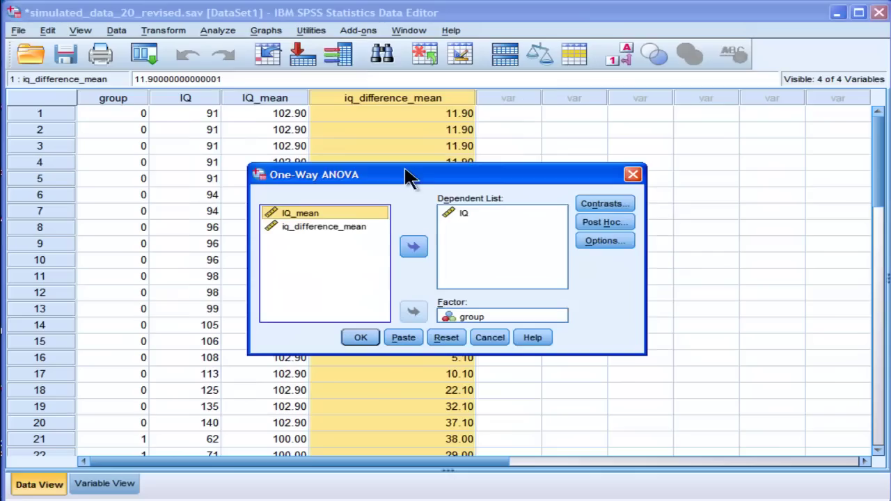
click(463, 213)
click(413, 245)
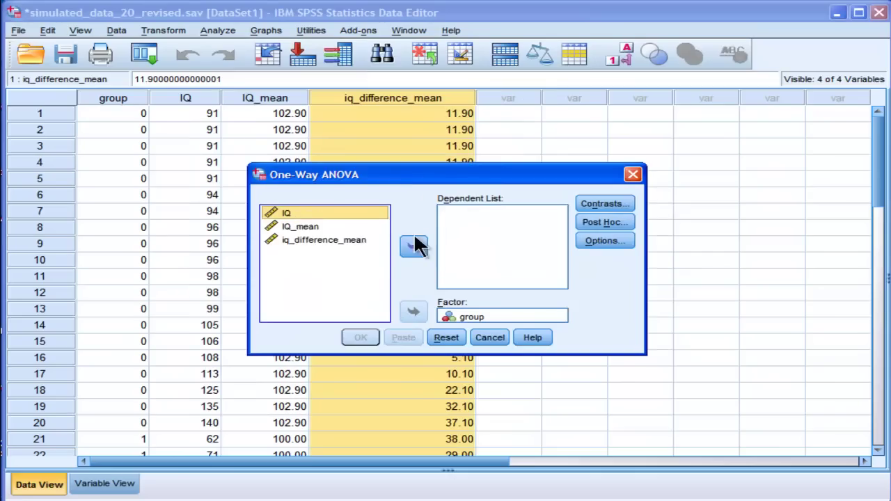
double_click(355, 240)
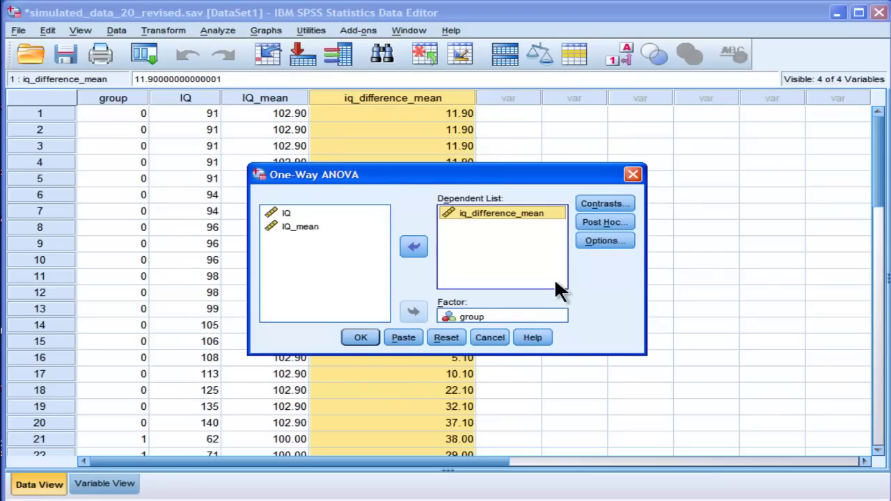
Turn off the homogeneity of variance test and run the ANOVA (F = 3.906, Sig. .055).
click(590, 240)
click(434, 223)
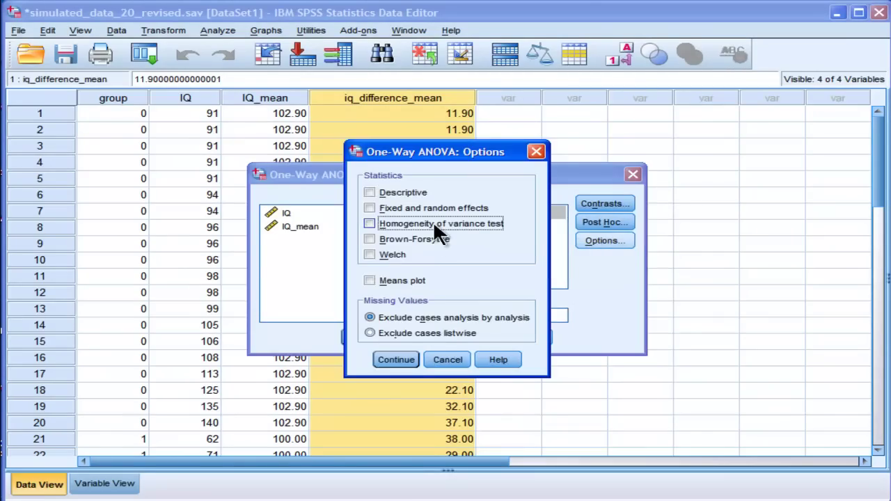
click(397, 358)
click(369, 338)
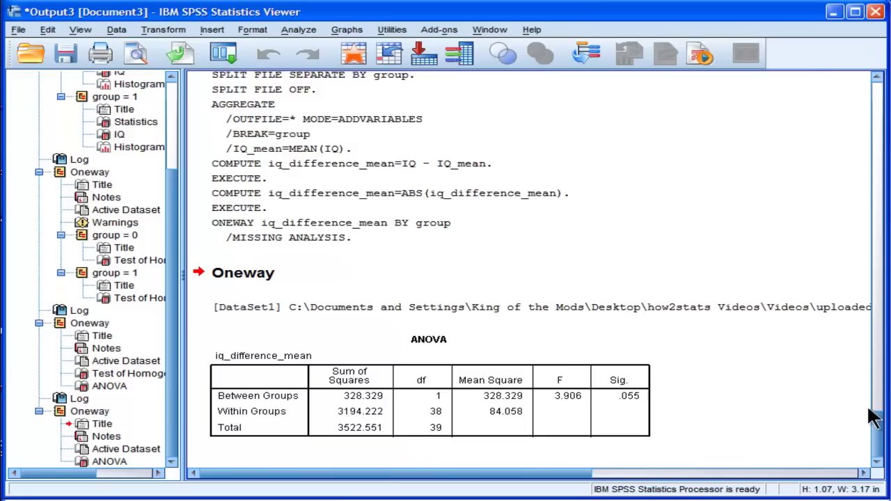
Review the Test of Homogeneity of Variances table for IQ (3.906, Sig. .055).
drag(878, 434, 877, 364)
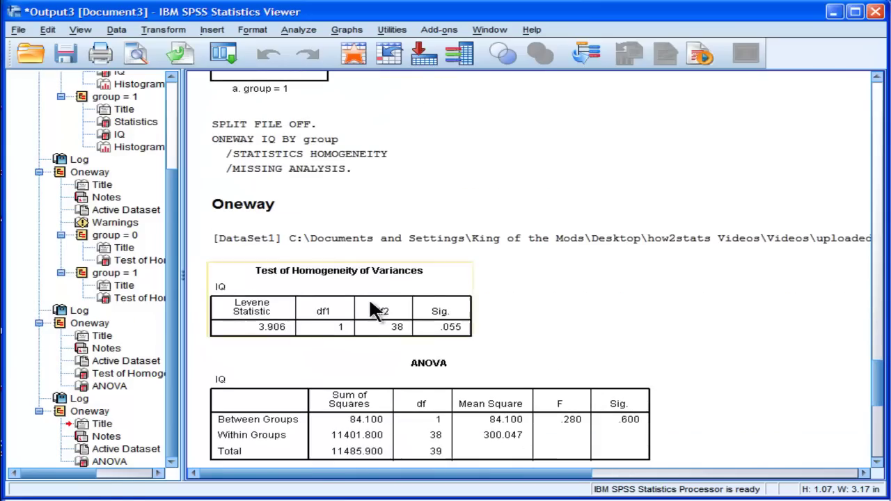
click(371, 304)
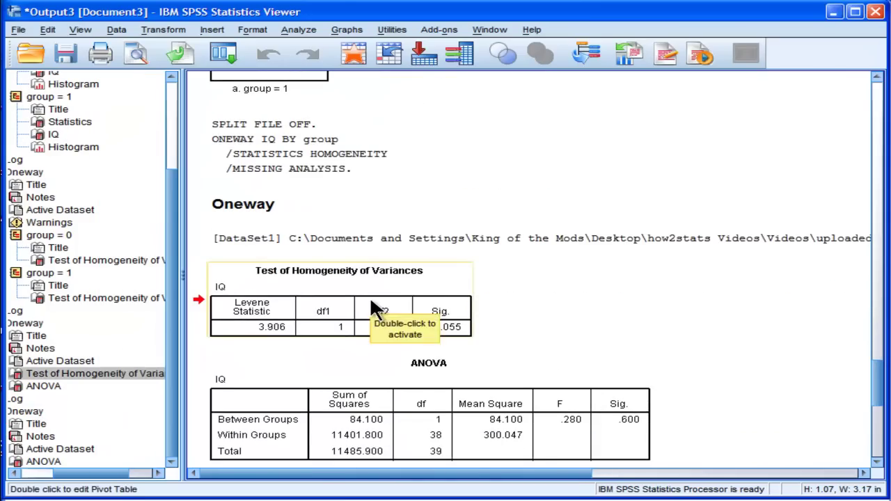
key(alt+Tab)
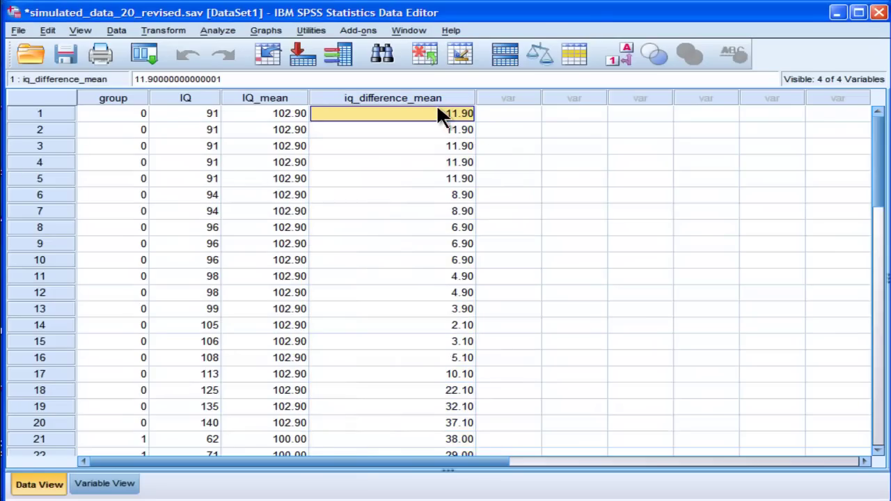
Inspect group 0's iq_difference_mean values and the IQ and IQ_mean columns in the Data Editor.
drag(438, 110, 442, 422)
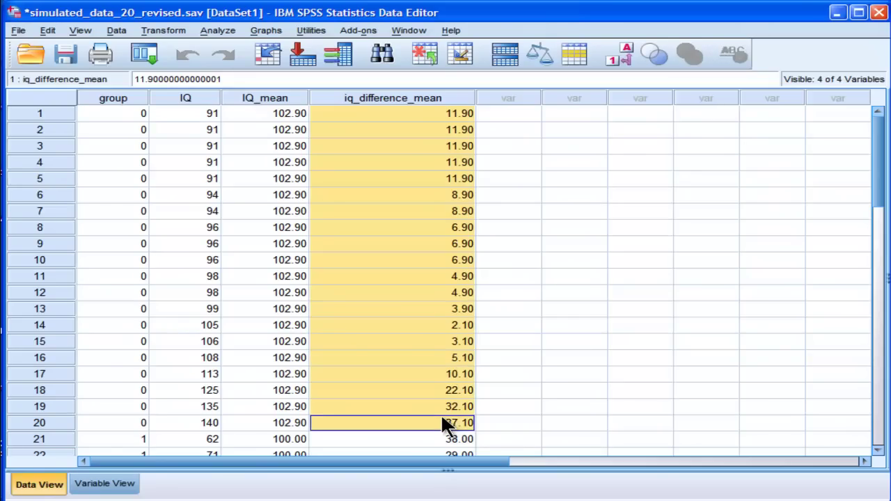
click(419, 118)
click(181, 97)
click(251, 115)
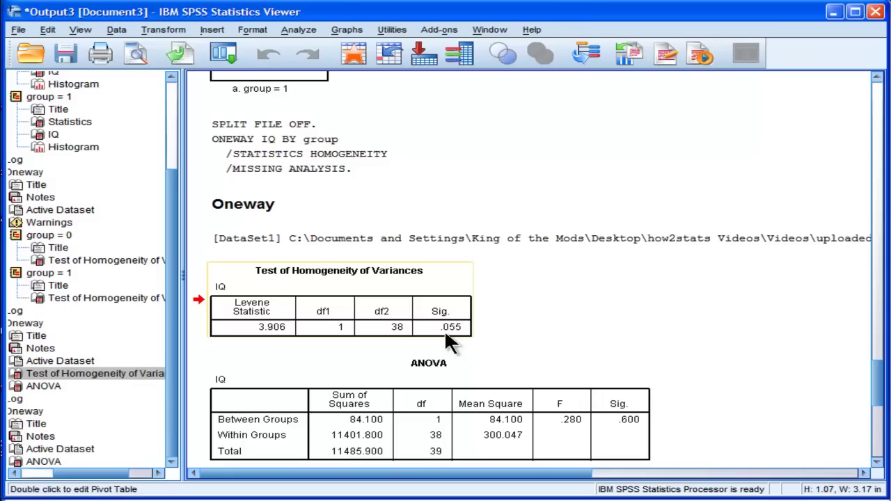
key(alt+Tab)
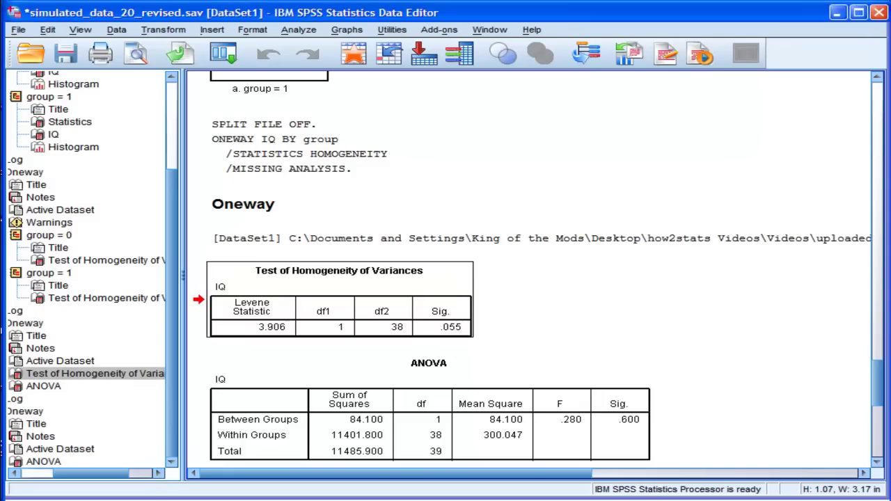
Inspect the IQ_mean values in rows 1 and 2.
click(287, 133)
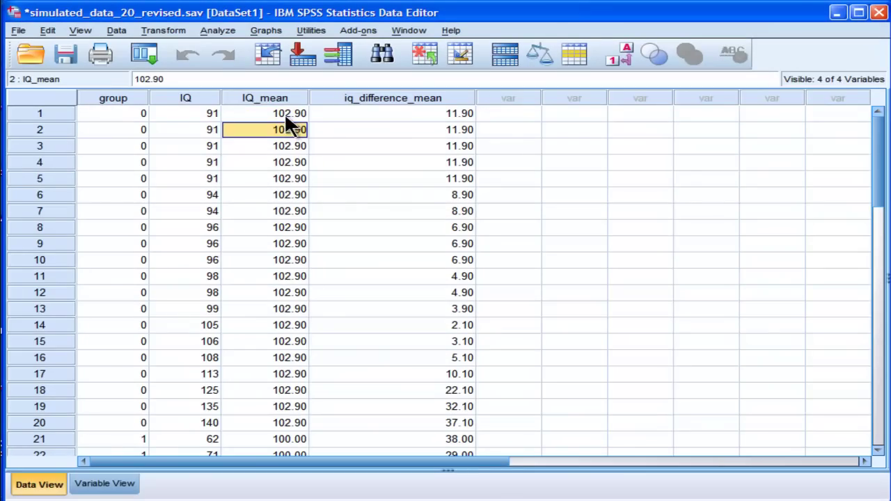
click(285, 117)
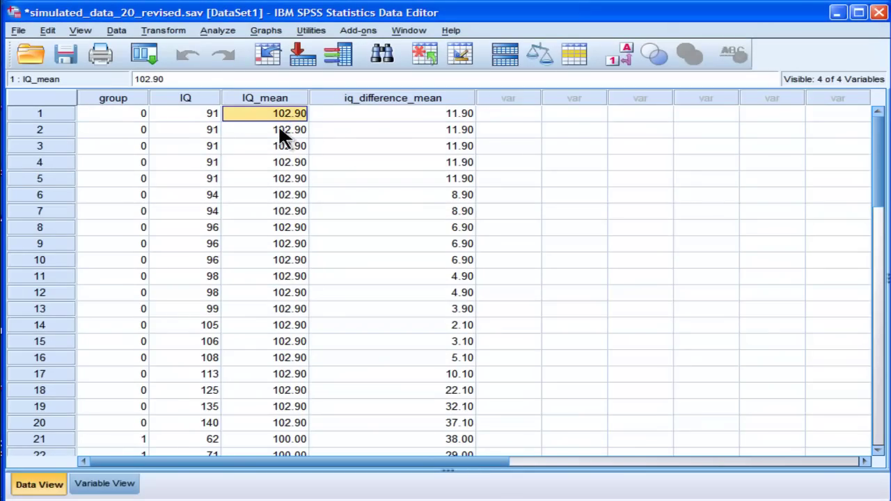
click(282, 132)
Aggregate IQ by group using Median instead of Mean, creating IQ_median (97.00, 105.00).
click(162, 31)
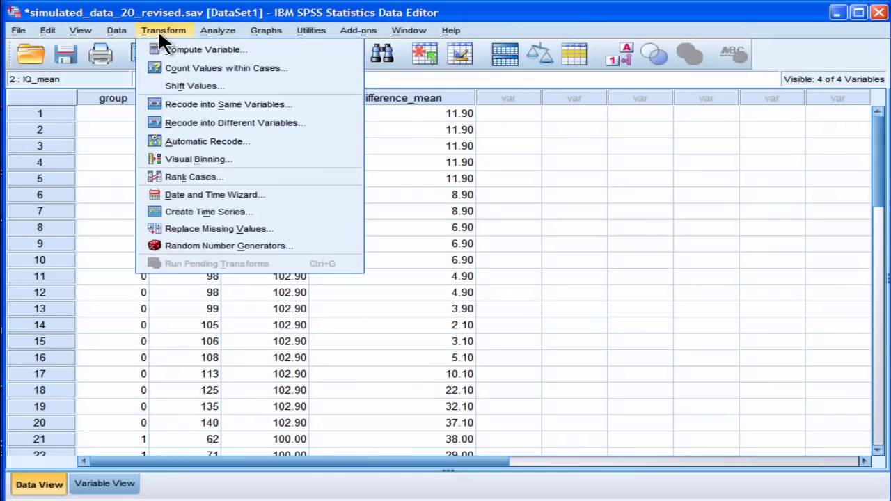
click(126, 29)
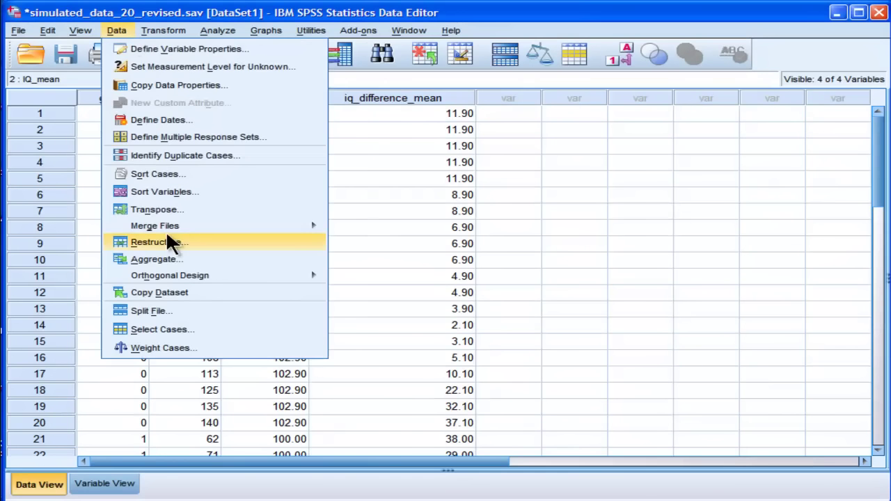
click(168, 255)
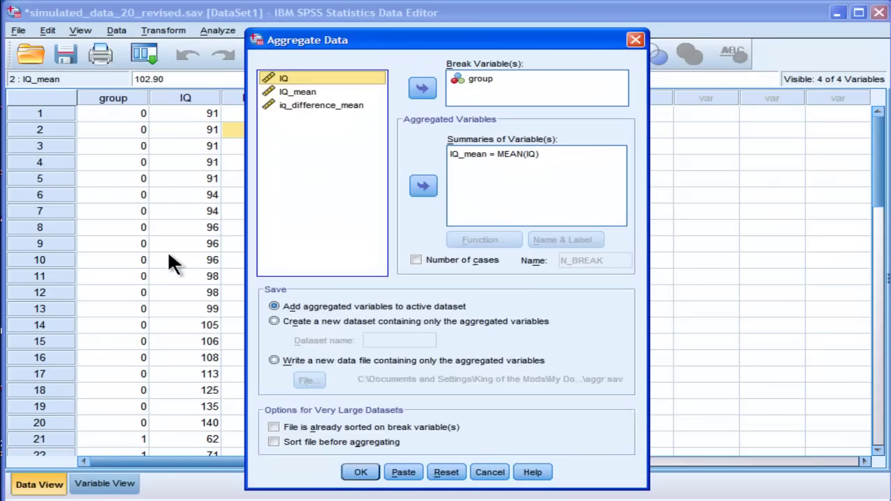
click(490, 155)
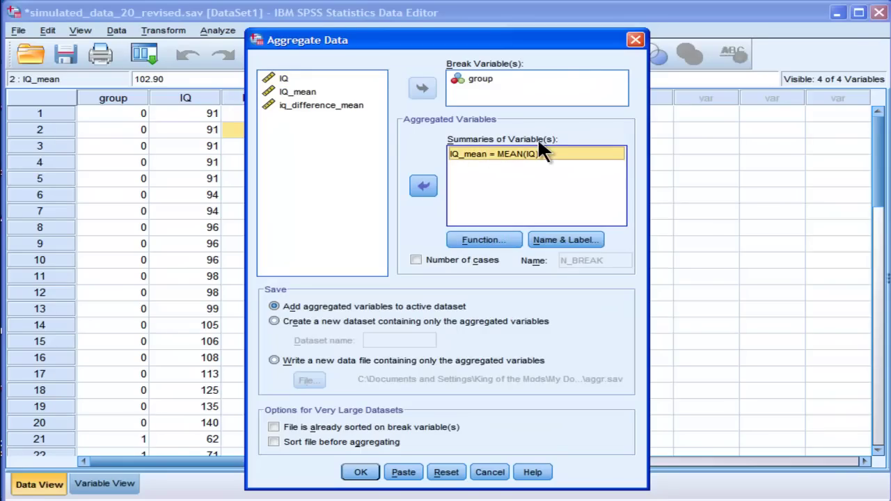
click(491, 238)
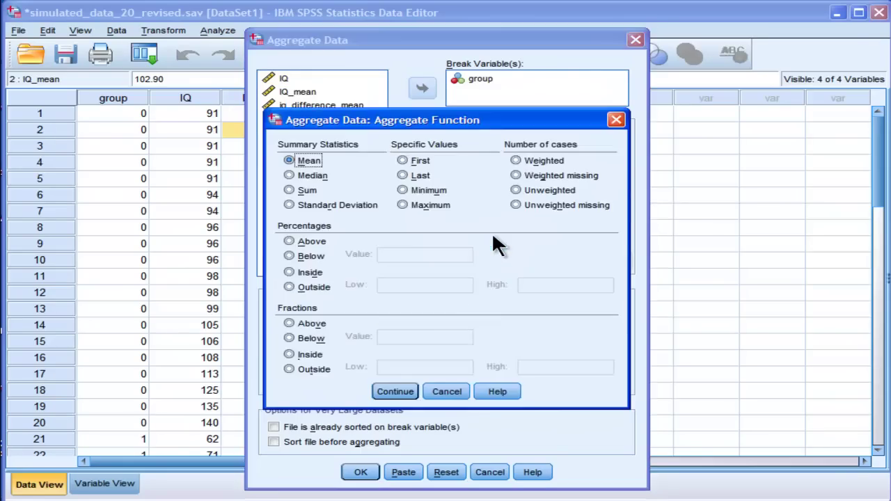
click(314, 176)
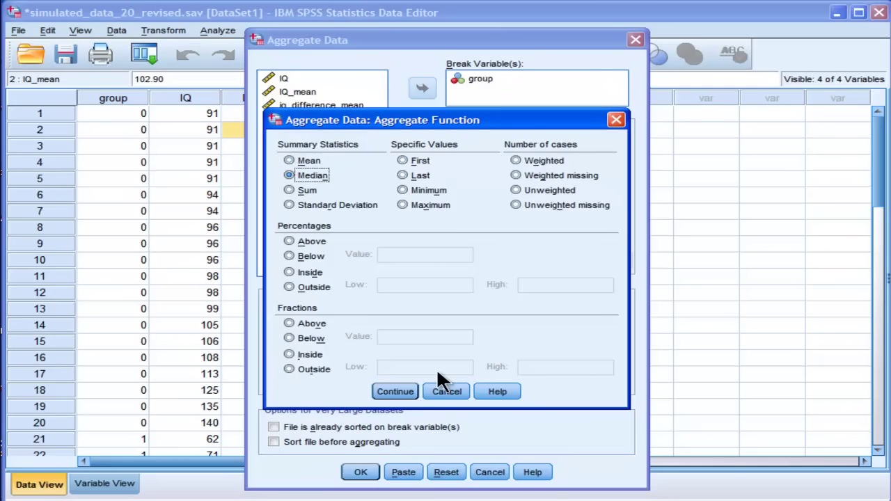
click(401, 391)
click(361, 473)
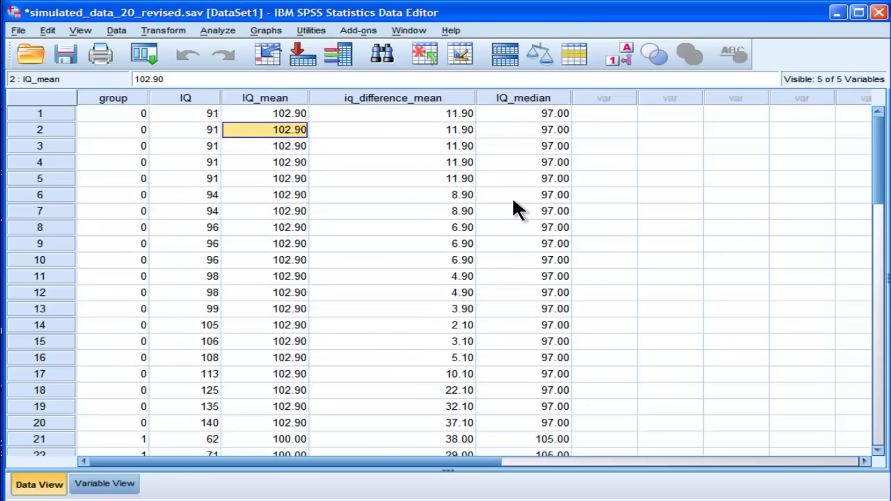
In Compute Variable, rename the target variable to iq_difference_median.
click(527, 98)
click(163, 30)
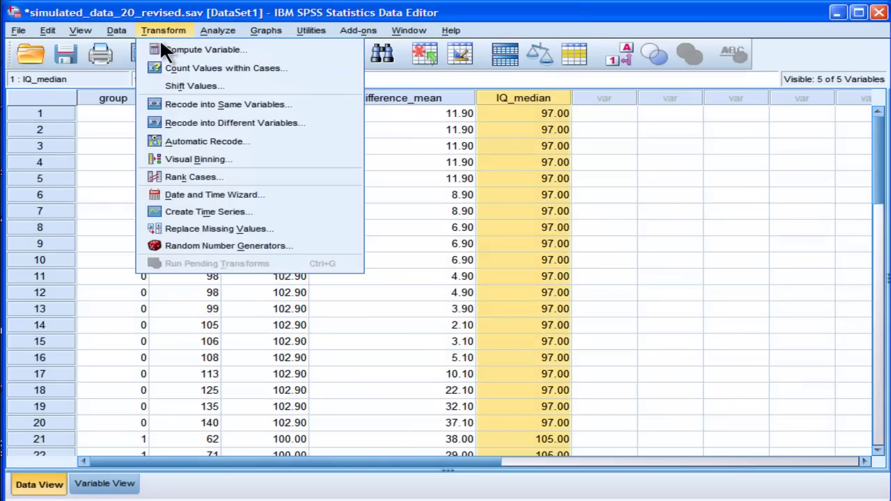
click(155, 48)
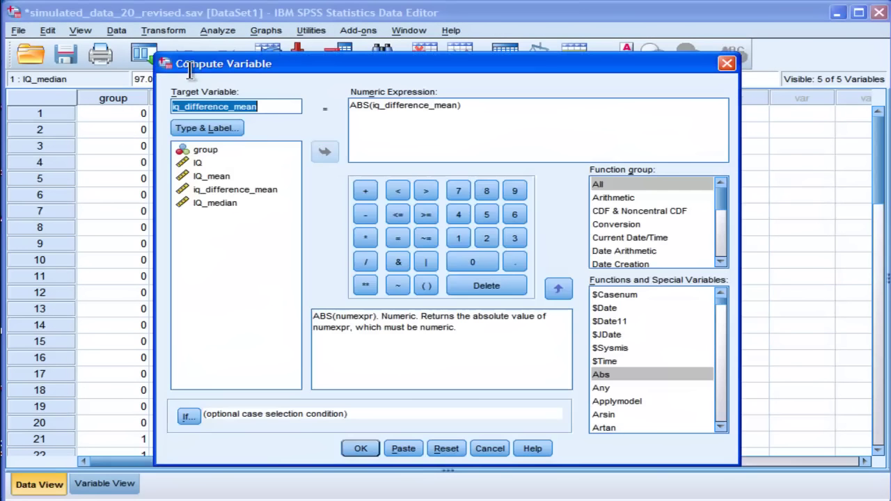
click(252, 106)
key(BackSpace)
key(BackSpace)
text(dian)
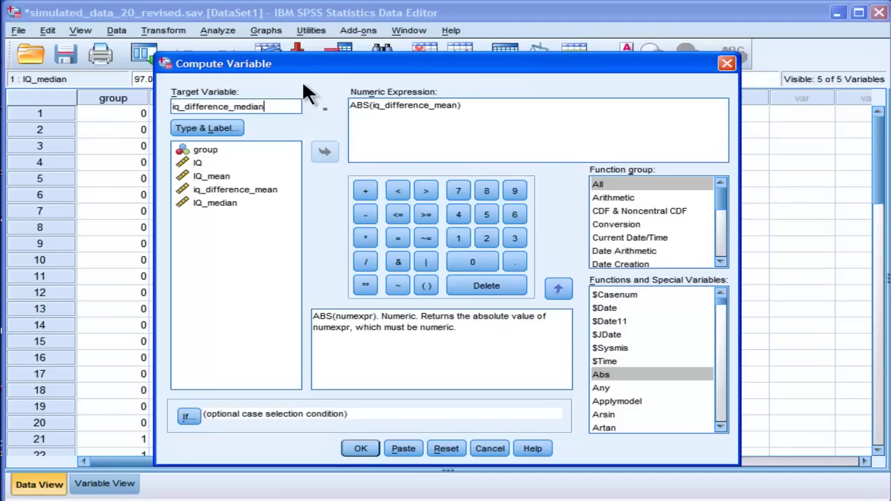
Replace the expression with IQ - IQ_median and compute the new column.
drag(460, 106, 323, 91)
key(BackSpace)
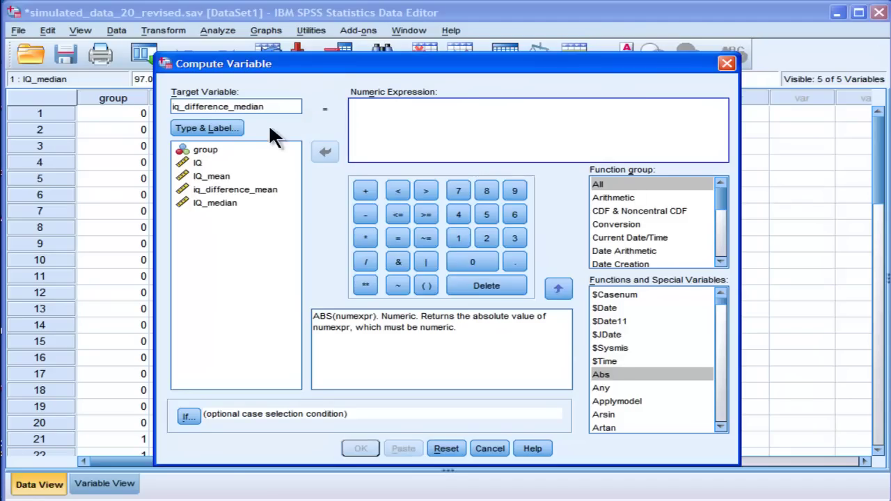
click(202, 202)
double_click(200, 162)
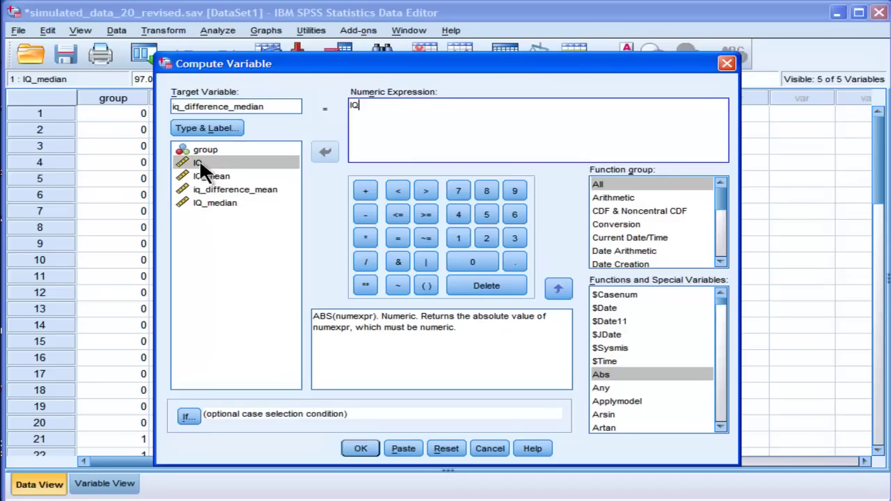
click(356, 212)
double_click(234, 201)
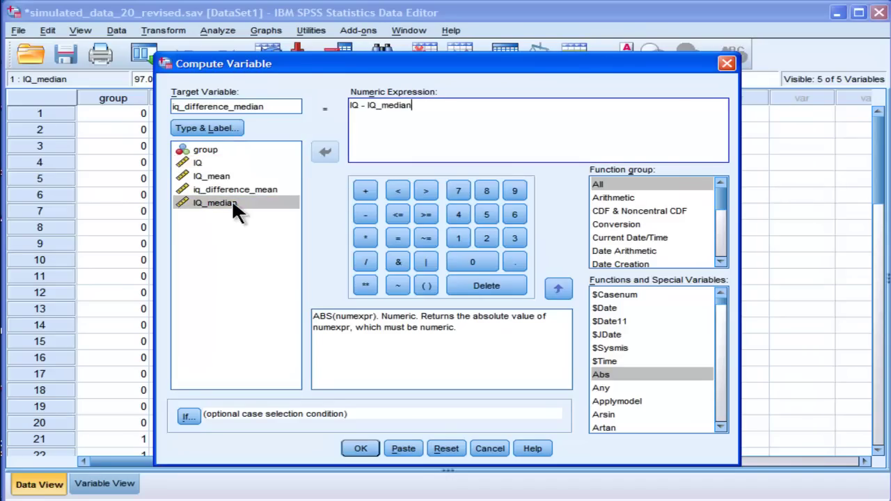
click(360, 448)
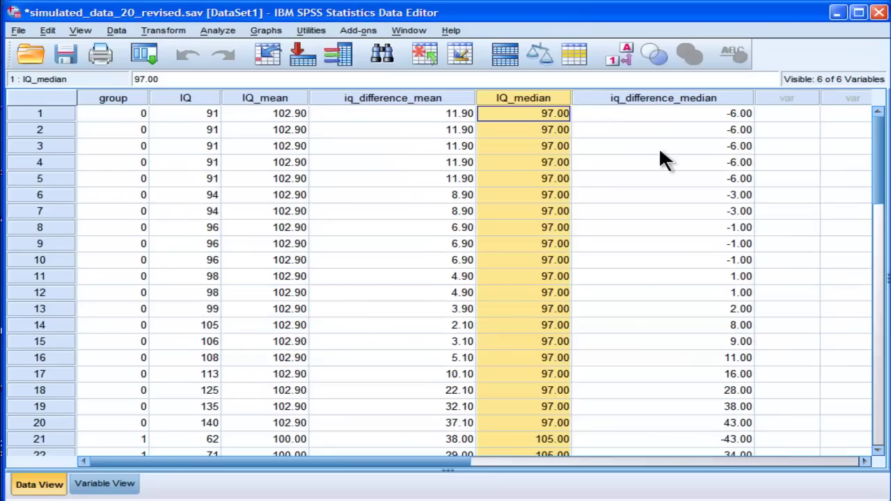
click(689, 98)
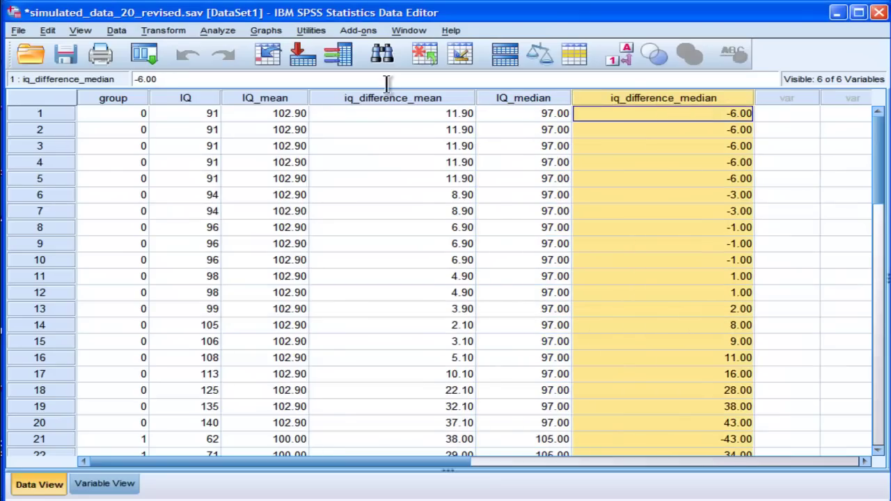
click(163, 30)
Recompute iq_difference_median as ABS(iq_difference_median), overwriting the existing variable.
click(167, 47)
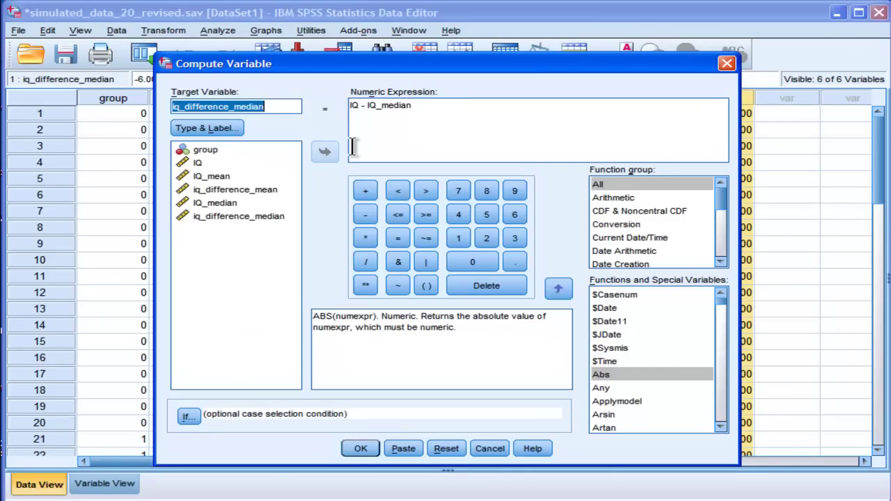
double_click(407, 105)
key(ctrl+a)
key(Delete)
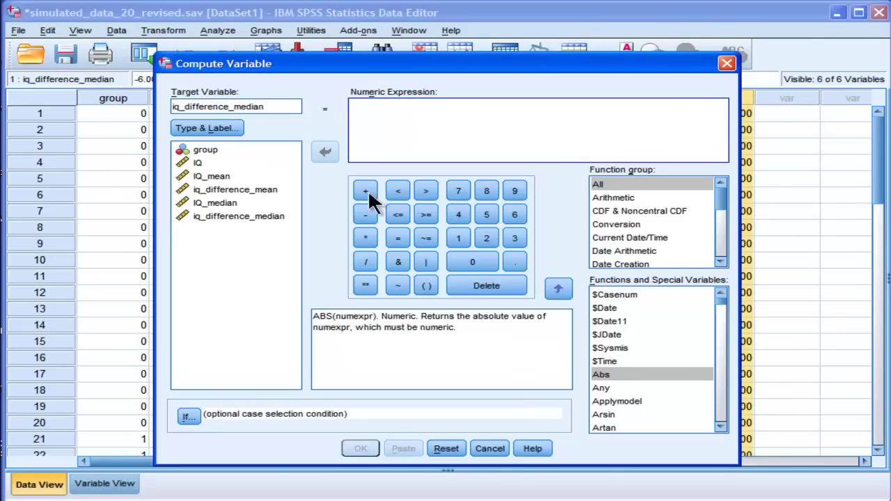
double_click(601, 374)
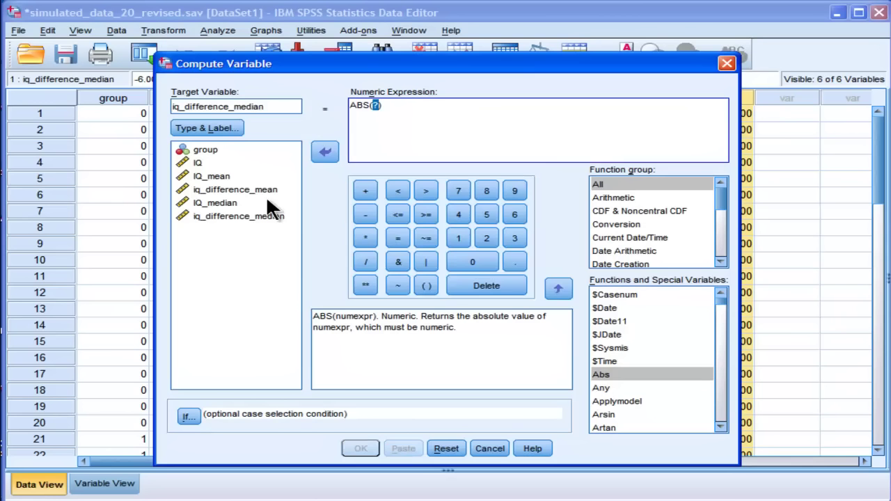
double_click(223, 211)
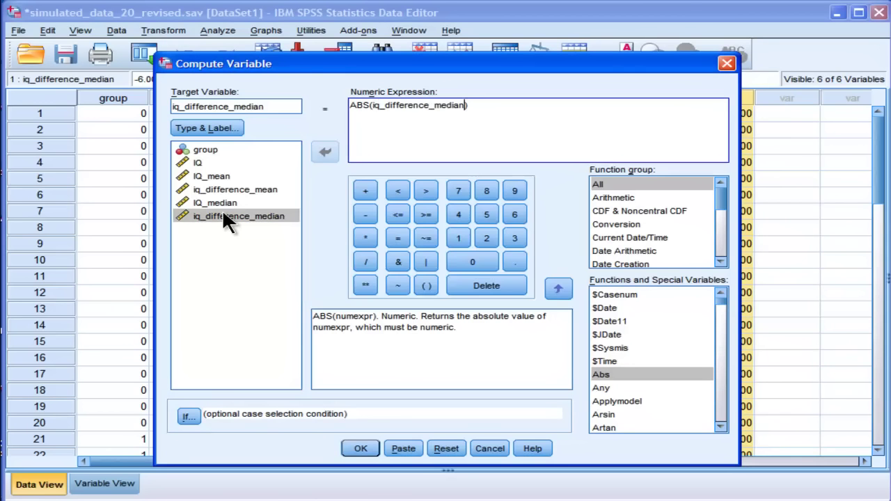
click(358, 449)
click(423, 287)
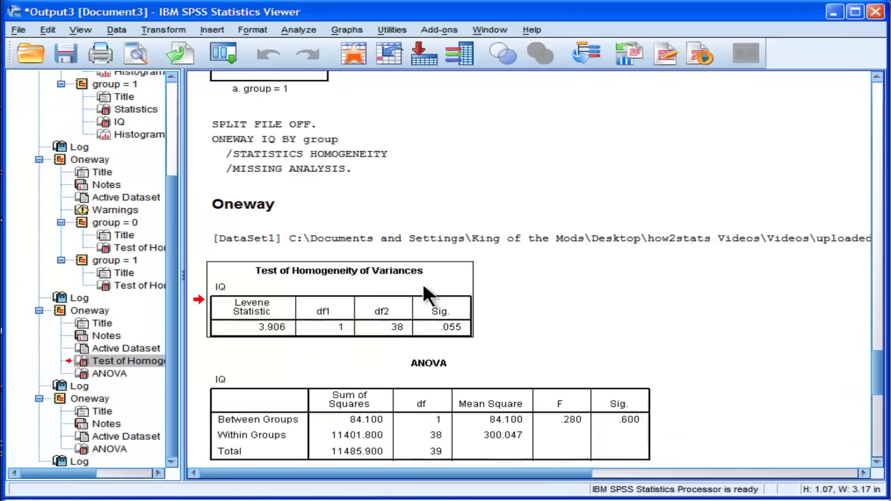
Narrow the iq_difference_median column in the Data Editor.
key(alt+Tab)
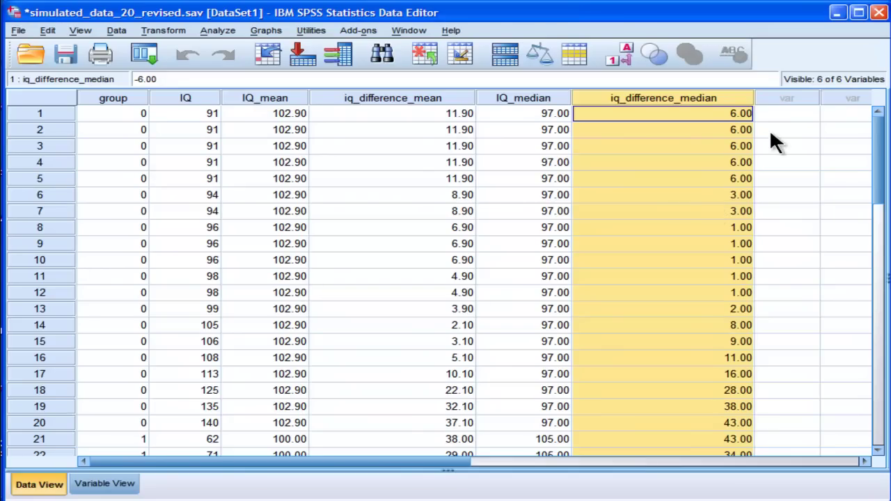
drag(753, 100, 714, 101)
click(673, 116)
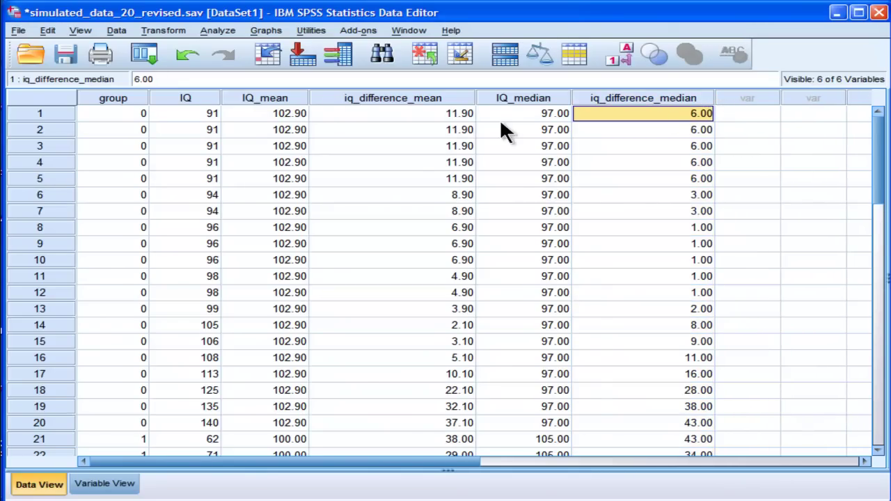
click(649, 103)
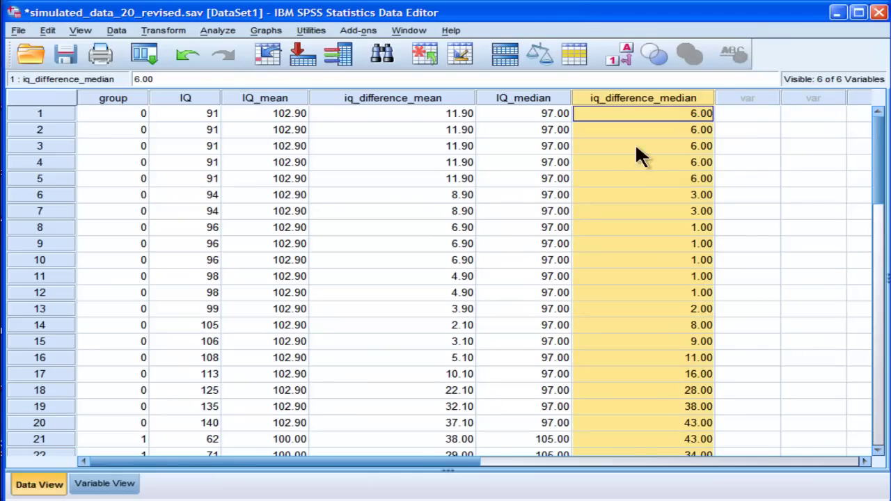
click(534, 117)
key(Left)
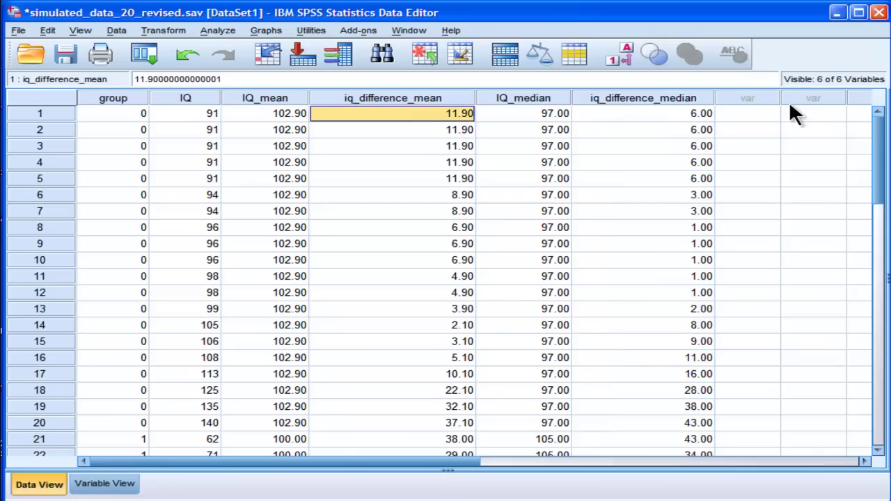
key(Right)
key(Right)
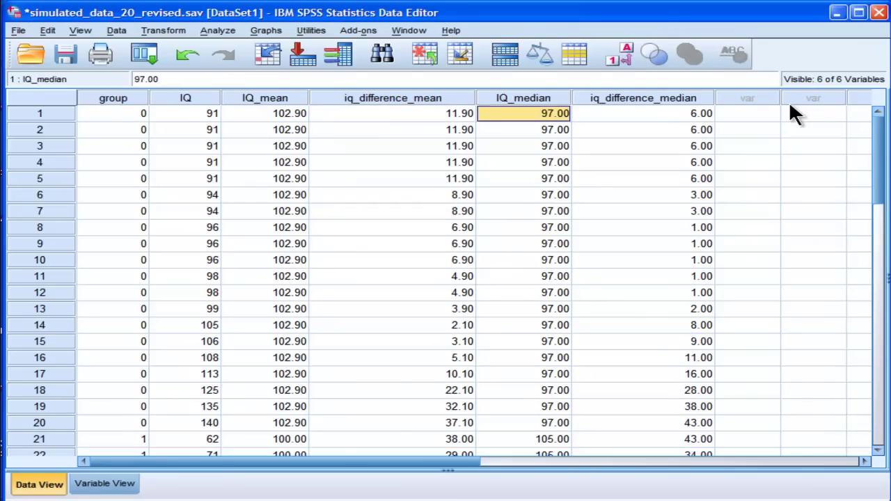
key(Down)
key(Down)
key(Down)
key(Down)
key(Down)
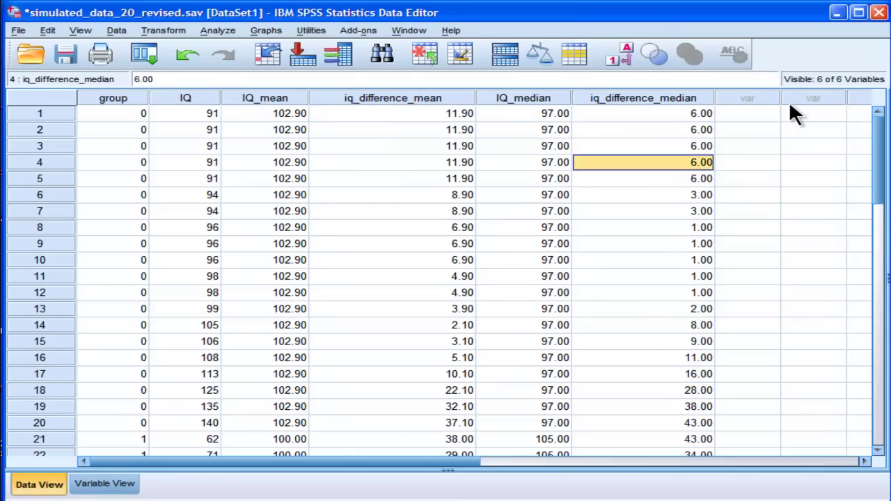
key(Left)
key(Left)
key(Down)
key(Down)
key(Down)
key(Right)
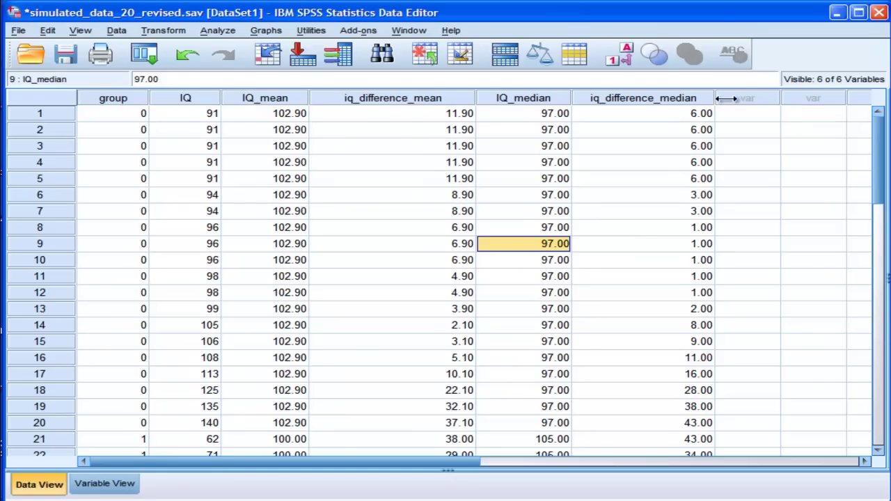
Open Compare Means > One-Way ANOVA and remove iq_difference_mean from the Dependent List, keeping group as factor.
click(211, 31)
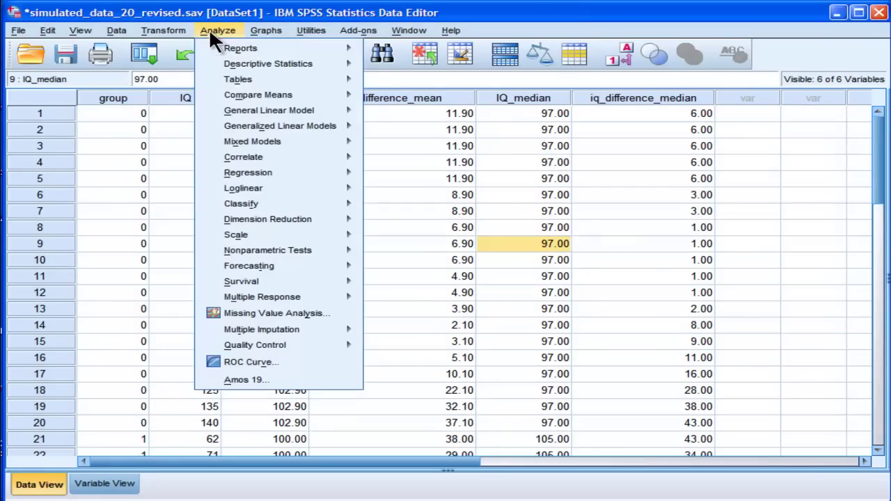
mouse_move(283, 137)
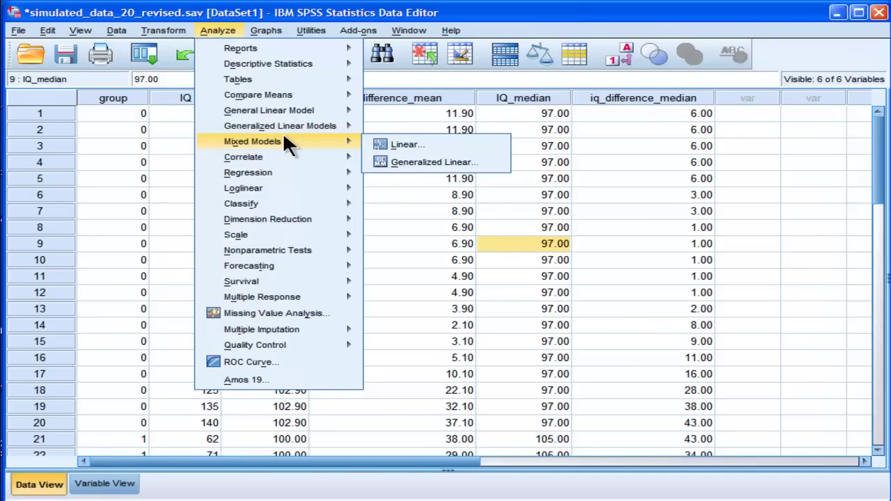
mouse_move(324, 105)
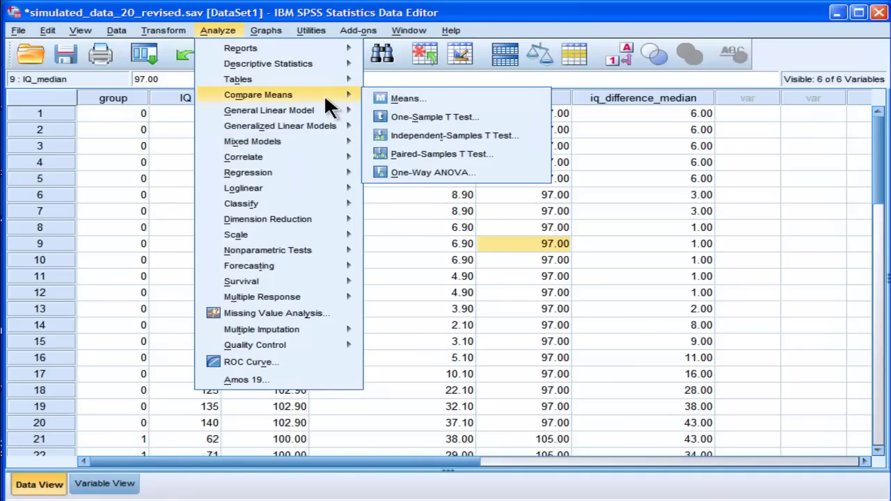
click(415, 171)
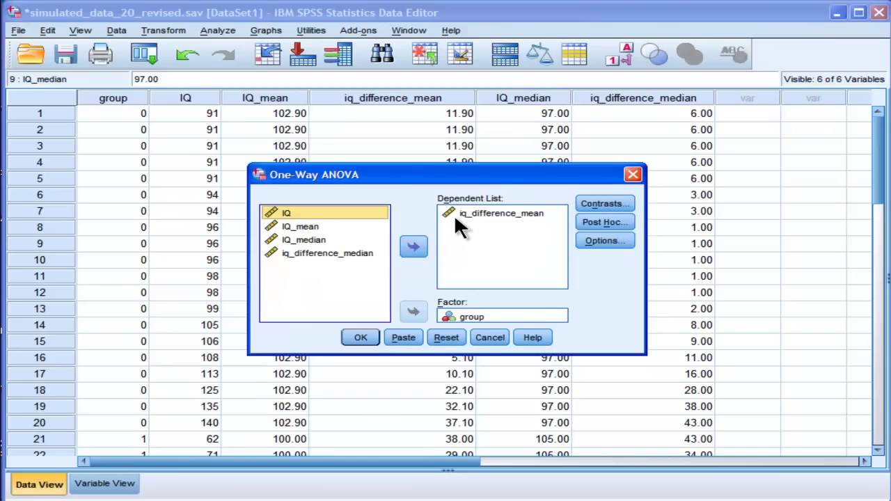
click(496, 214)
click(414, 249)
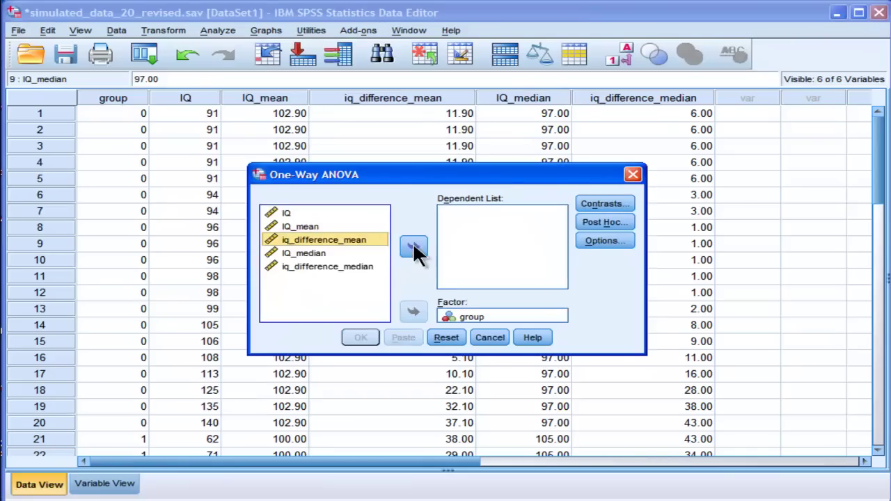